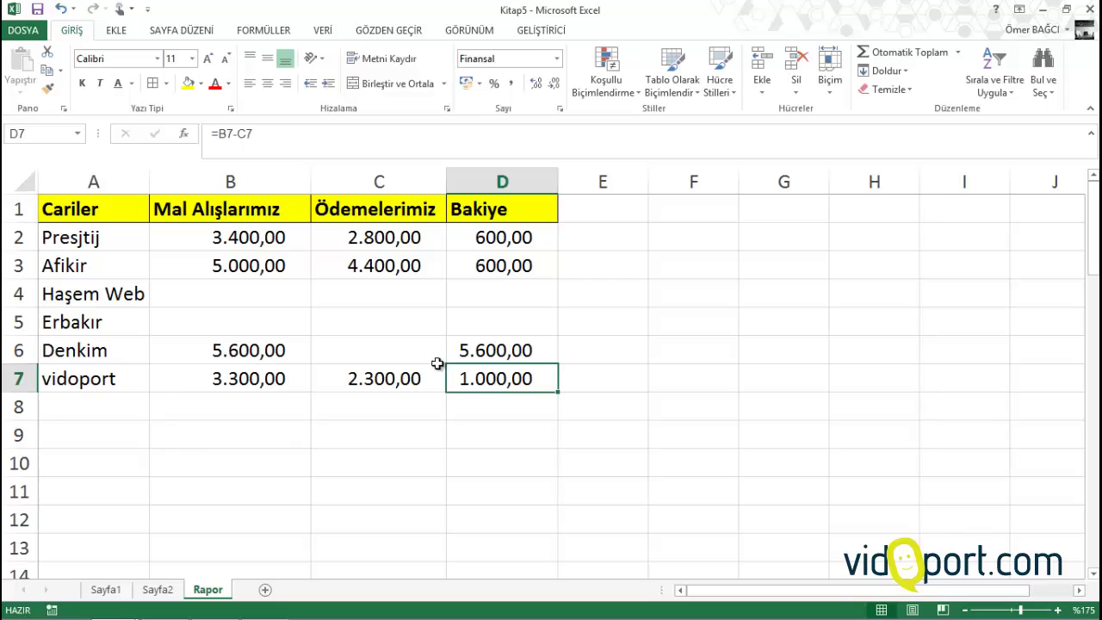
- Enter the headers Cariler, Nakit and Çek in F1:H1 of the Rapor sheet
left_click_drag(56, 214, 546, 212)
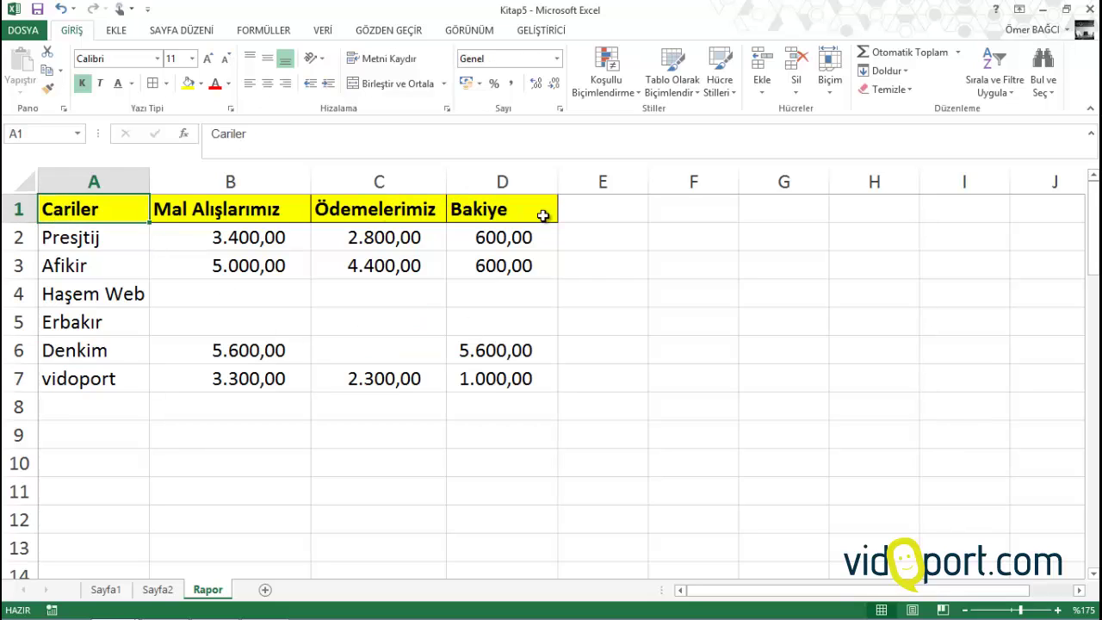
left_click(695, 210)
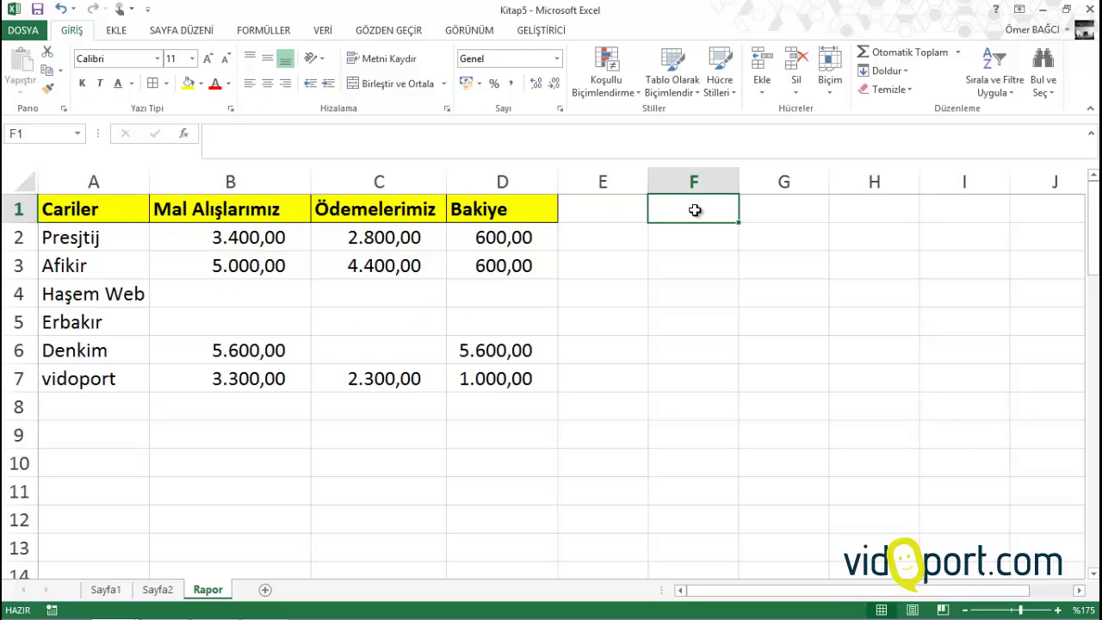
type("Ca")
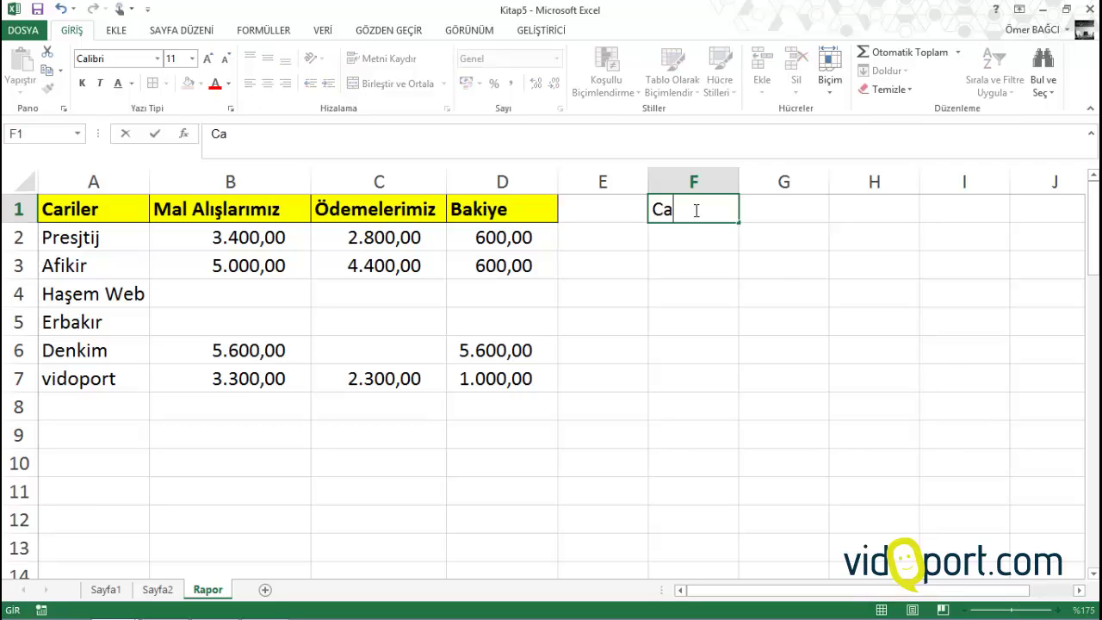
type("riler")
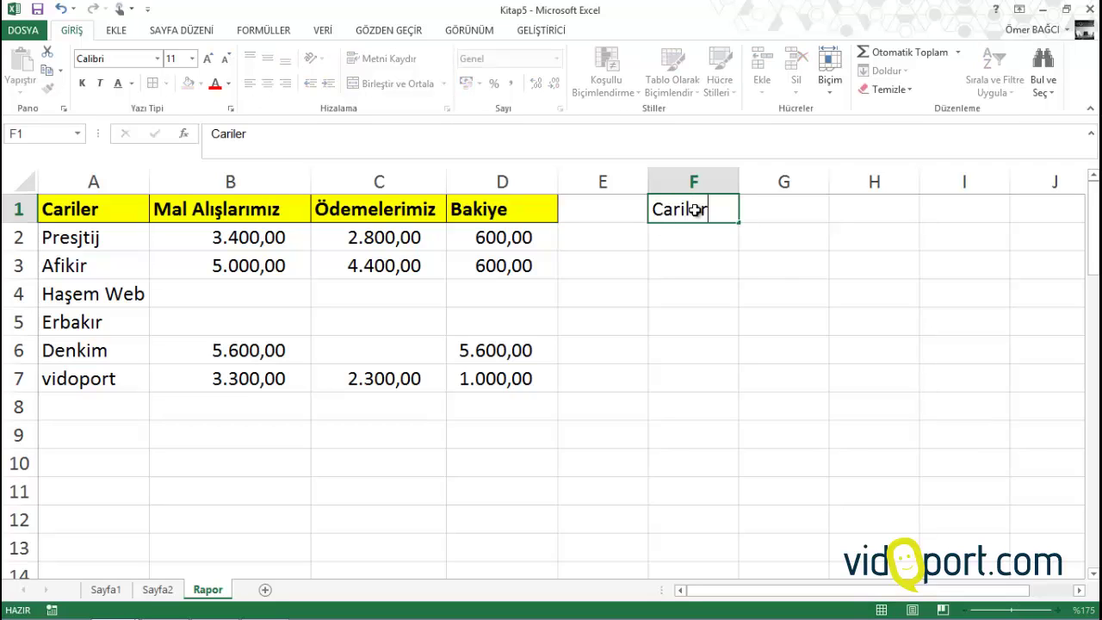
key("Tab")
type("Naki")
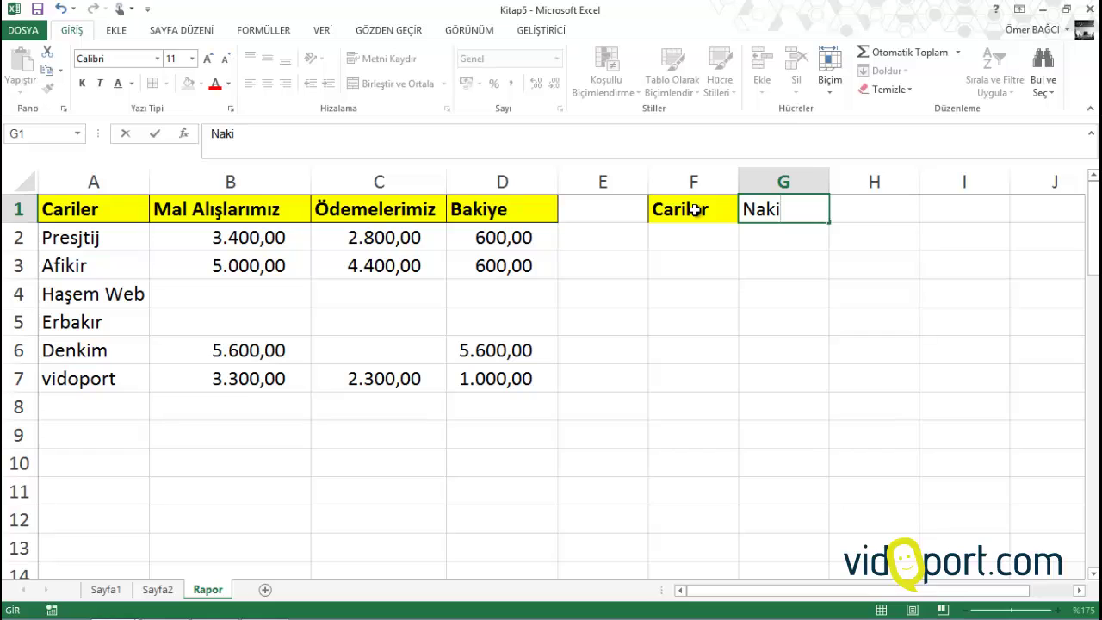
type("t")
key("Tab")
type("Çek")
key("Tab")
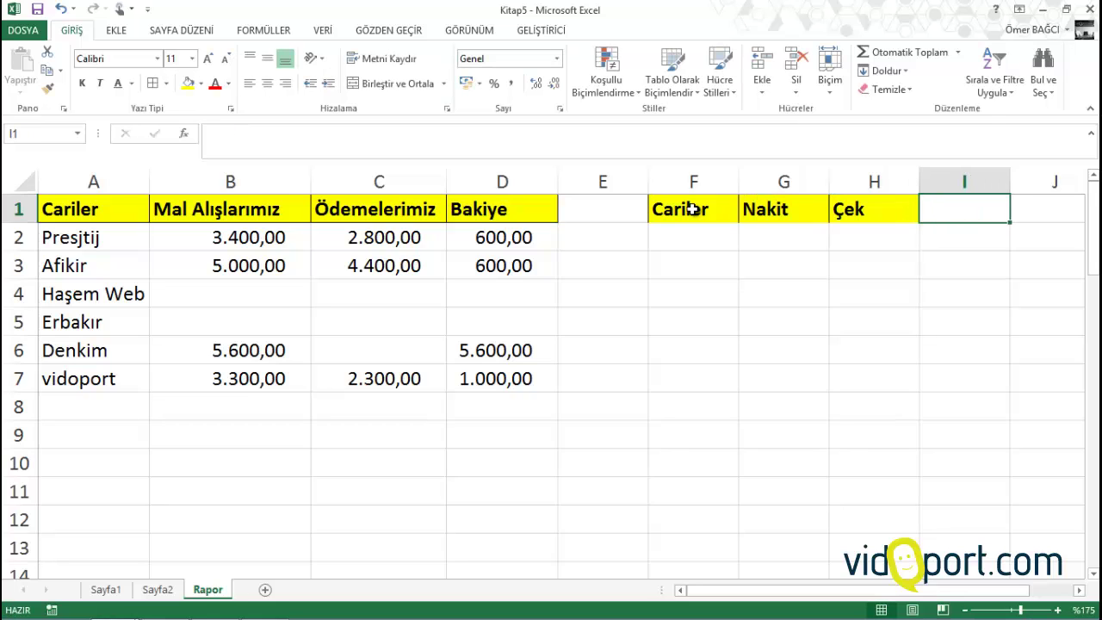
- Add the Banka and Toplam headers in I1:J1, then widen columns F and G
type("Banka")
key("Tab")
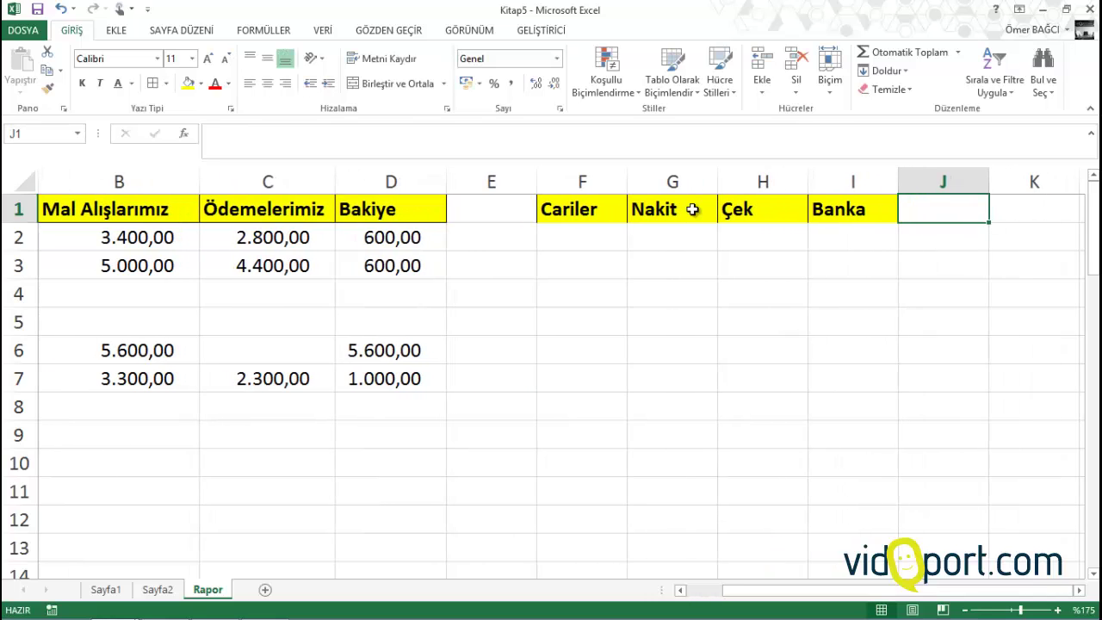
type("Toplam")
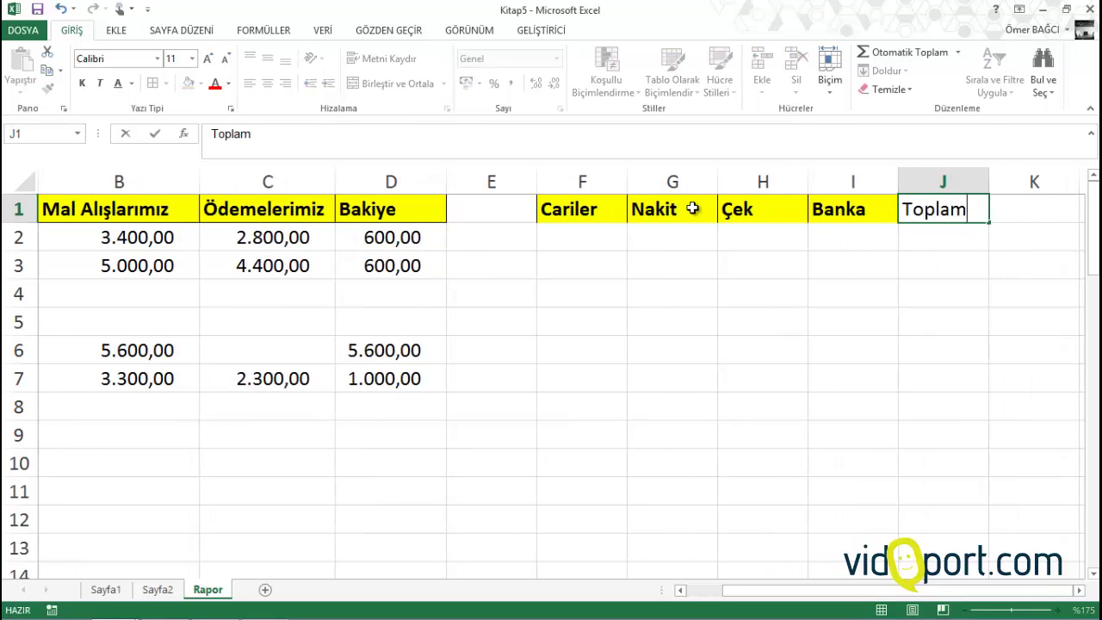
key("Return")
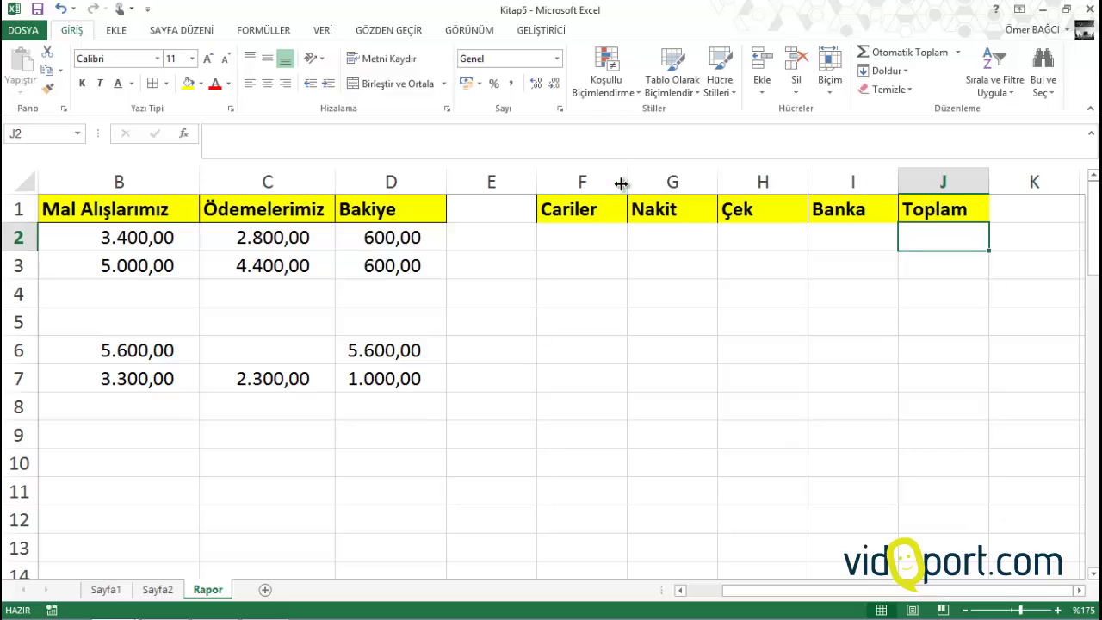
left_click_drag(627, 182, 639, 182)
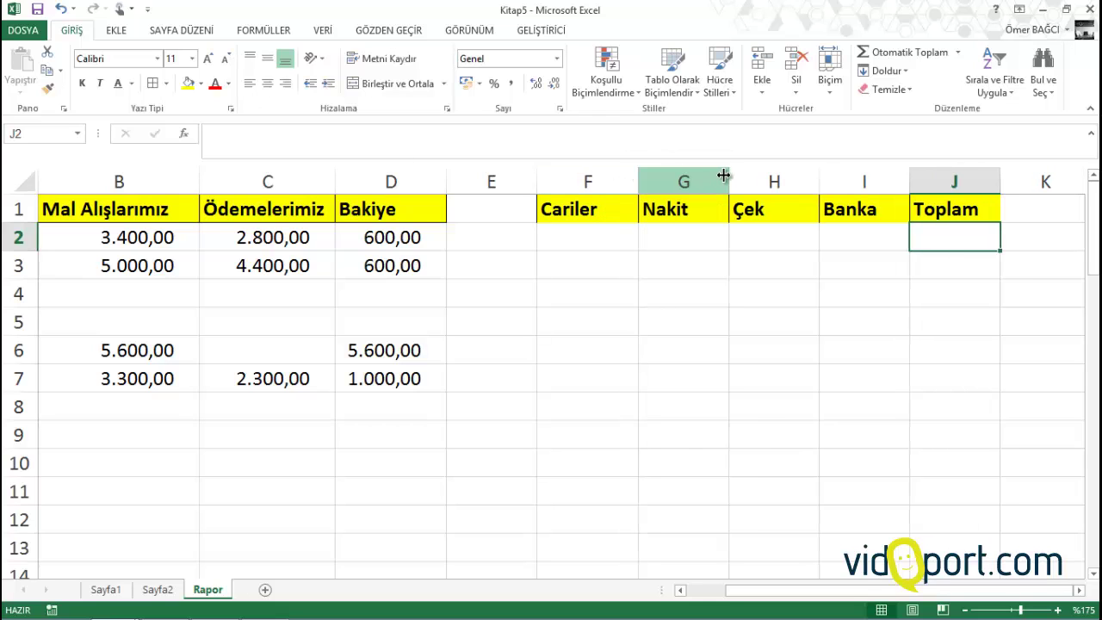
left_click_drag(724, 176, 731, 176)
- Copy the customer names in Sayfa2 column A (A3:A53)
left_click(570, 246)
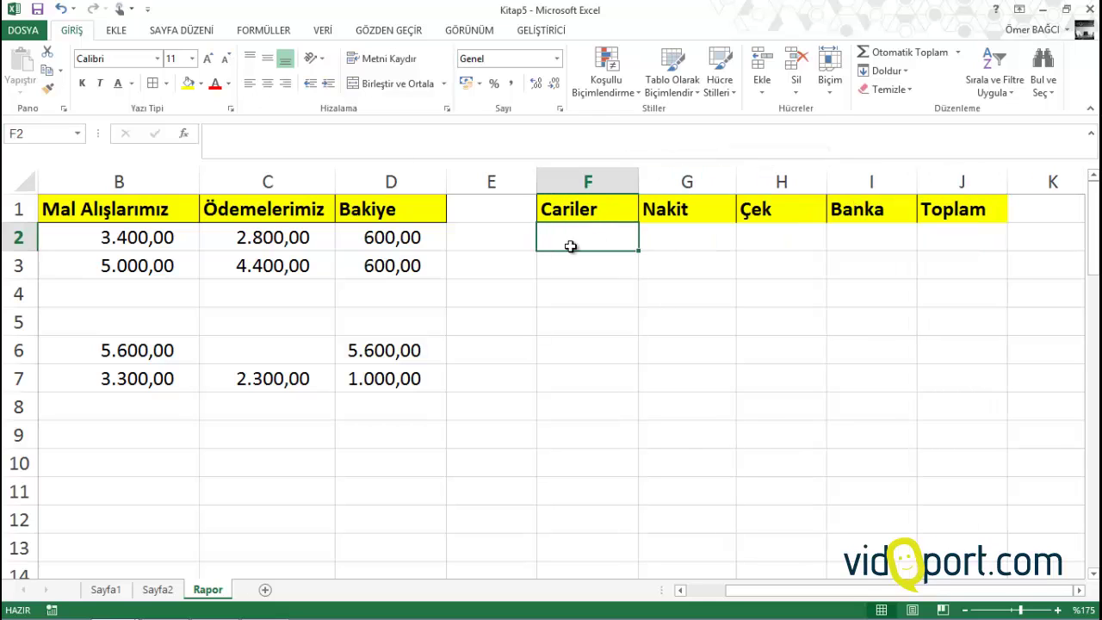
left_click(158, 590)
left_click(97, 301)
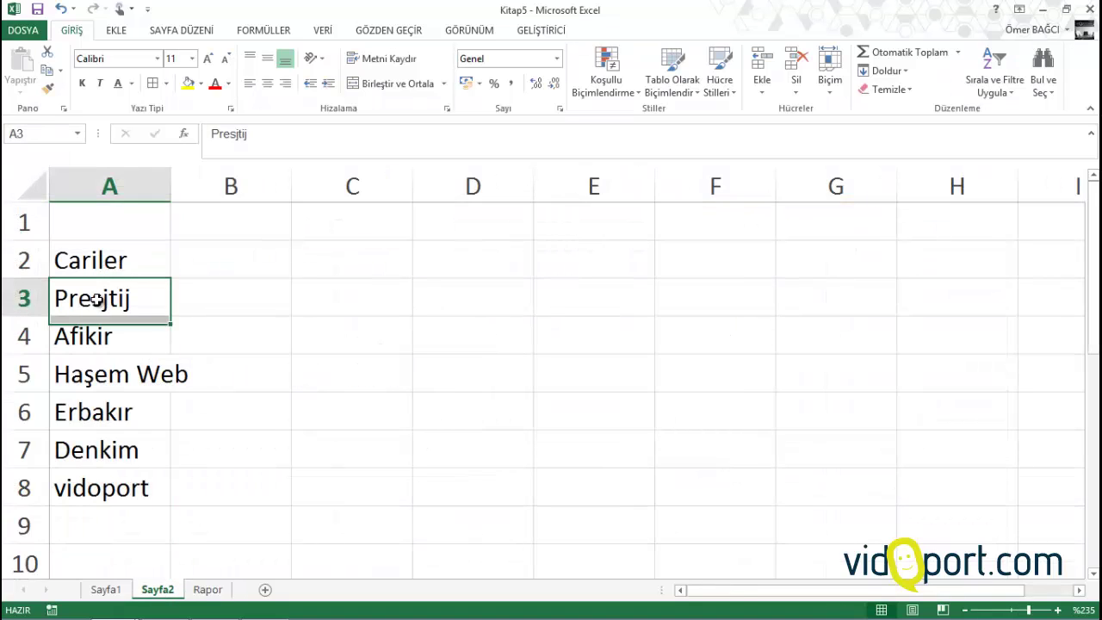
mouse_move(96, 300)
left_mouse_down()
mouse_move(107, 595)
mouse_move(135, 190)
mouse_move(130, 229)
left_mouse_up()
right_click(130, 229)
left_click(175, 261)
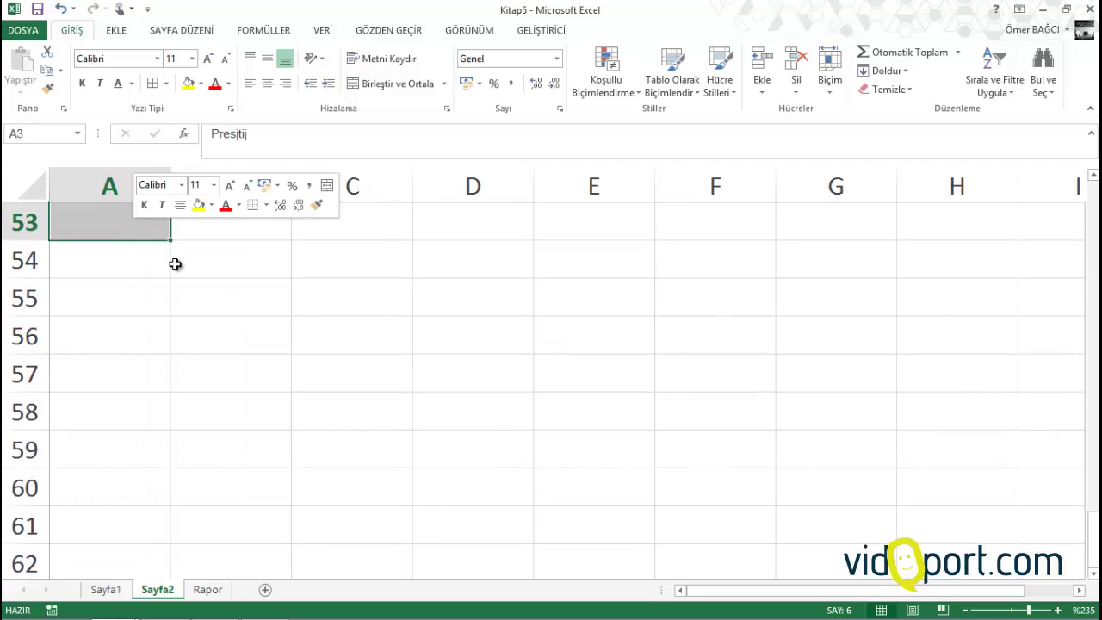
key("ctrl+c")
- Paste the names as links (Bağ Yapıştır) into Rapor F2 and widen column F
left_click(207, 589)
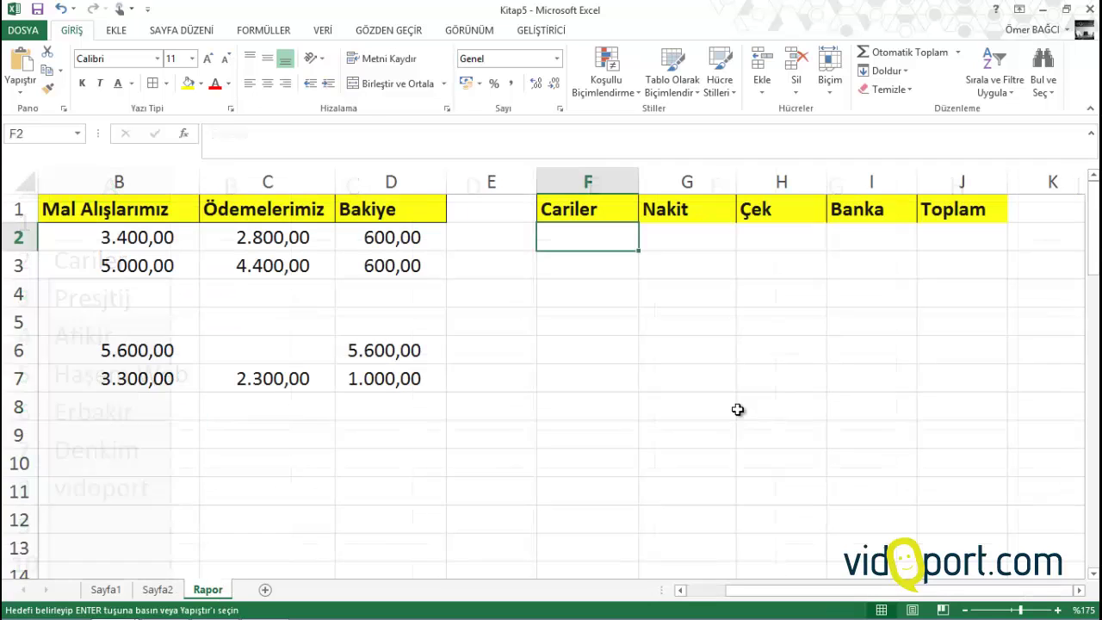
right_click(603, 226)
left_click(658, 316)
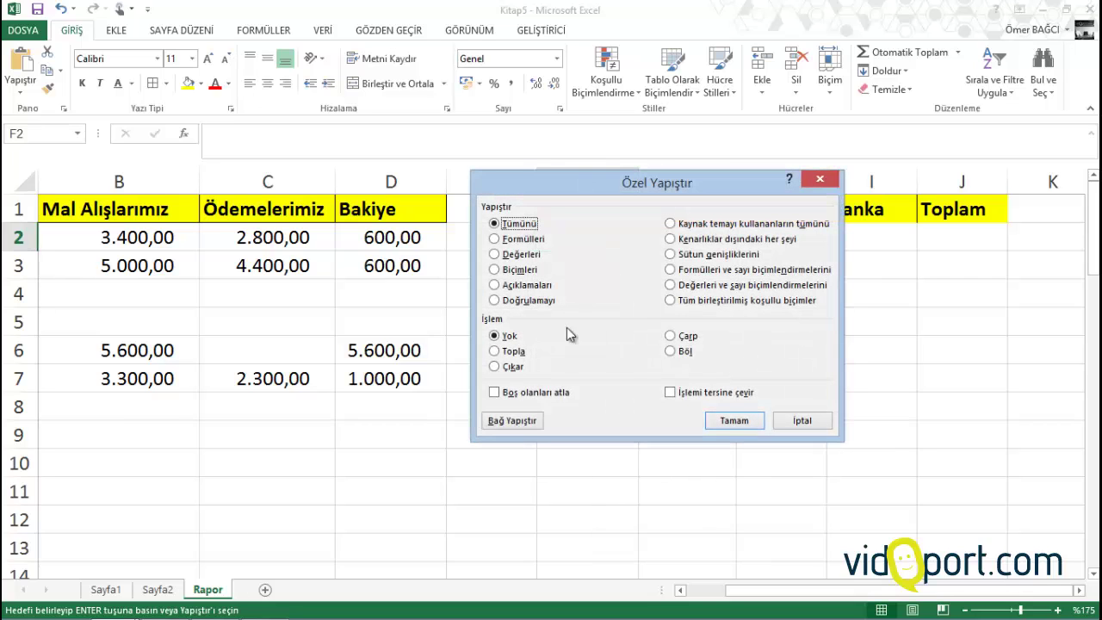
left_click(513, 425)
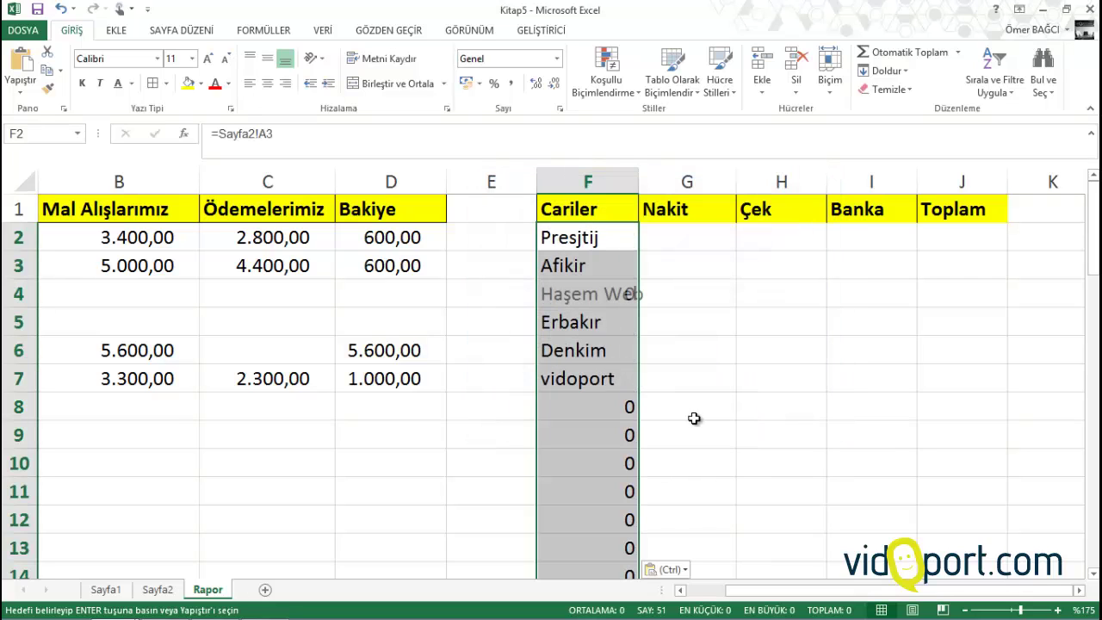
left_click(605, 458)
left_click(605, 458)
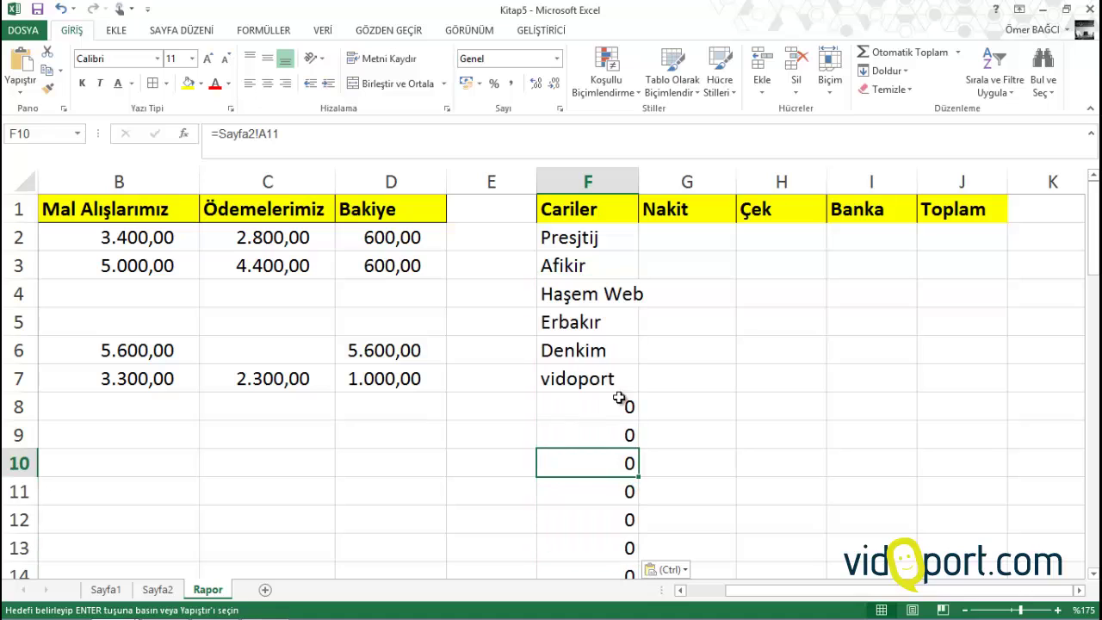
left_click_drag(638, 176, 652, 176)
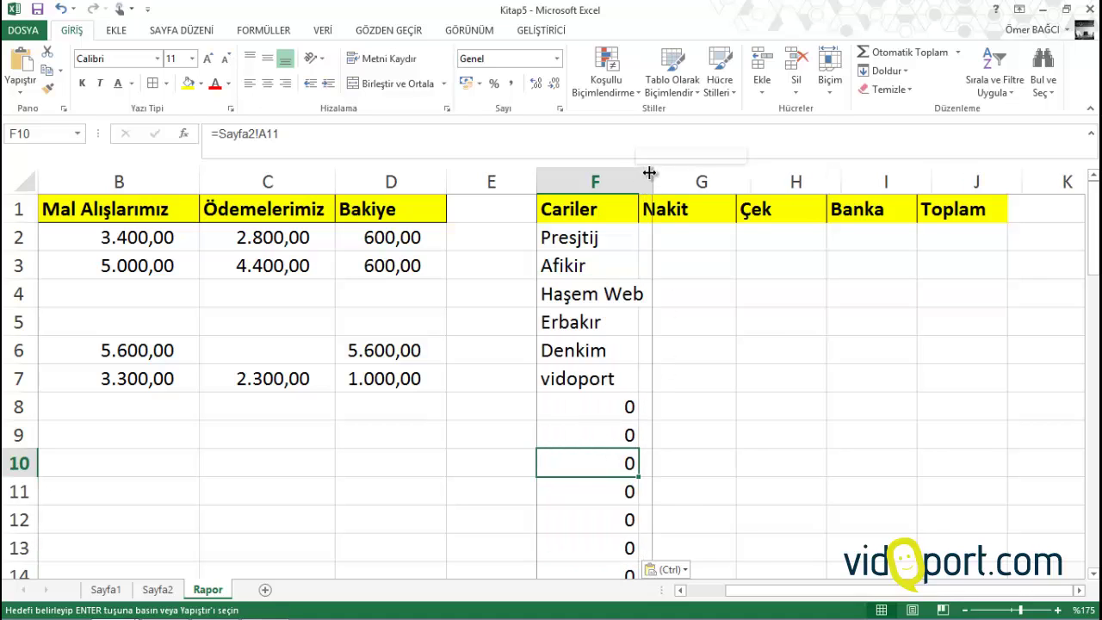
left_click(683, 242)
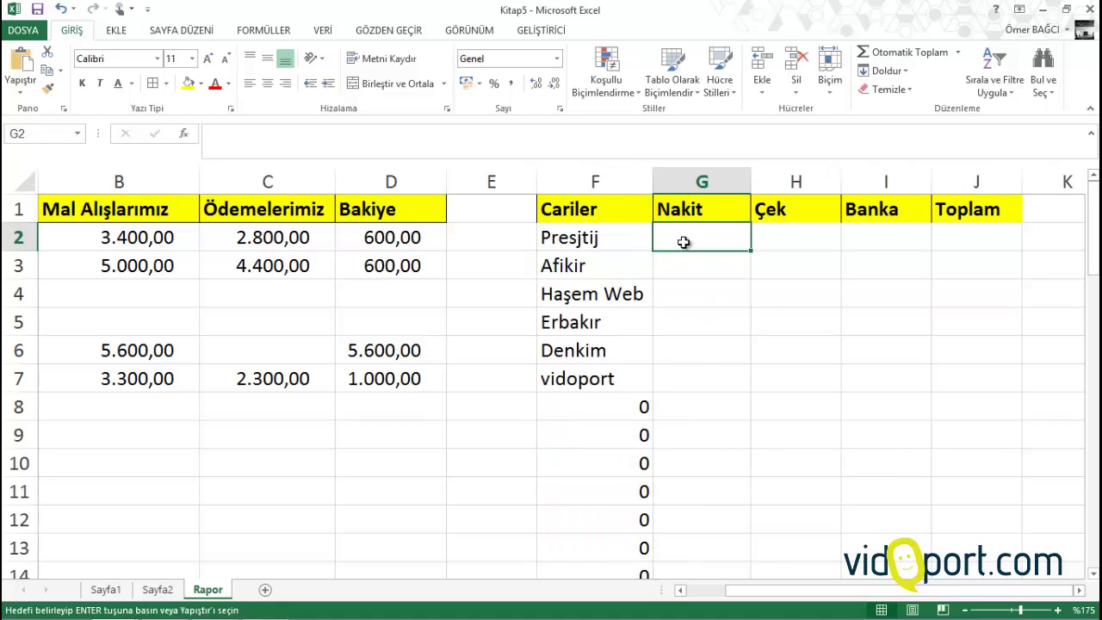
- Start a ÇOKETOPLA in G2 summing Sayfa1 column I where column D matches F2
type("=")
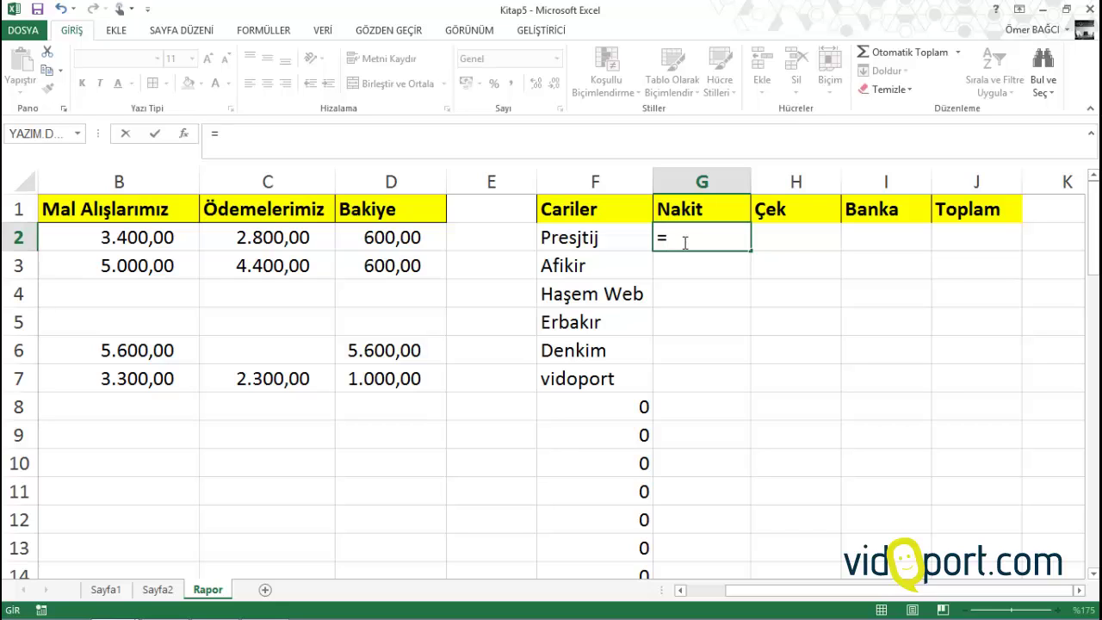
type("çok")
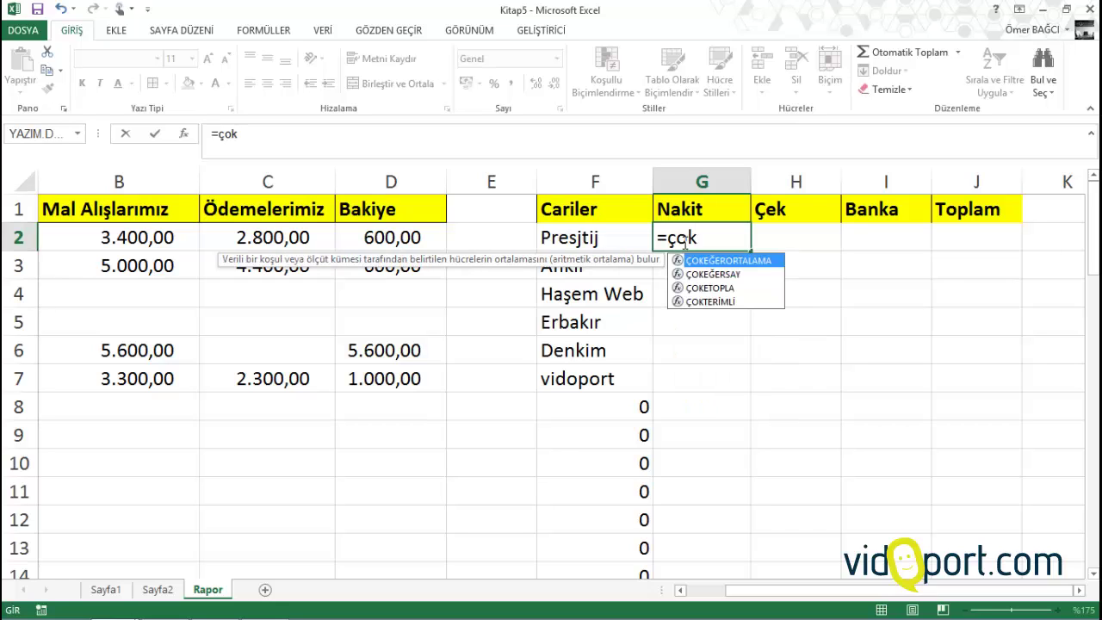
key("Down")
key("Down")
key("Tab")
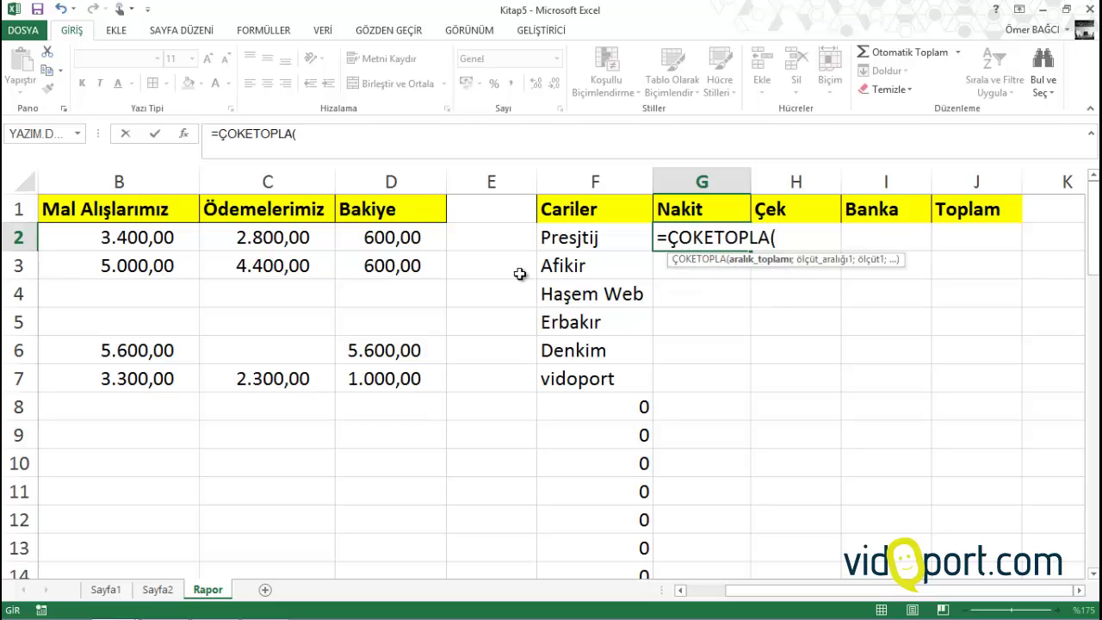
left_click(106, 589)
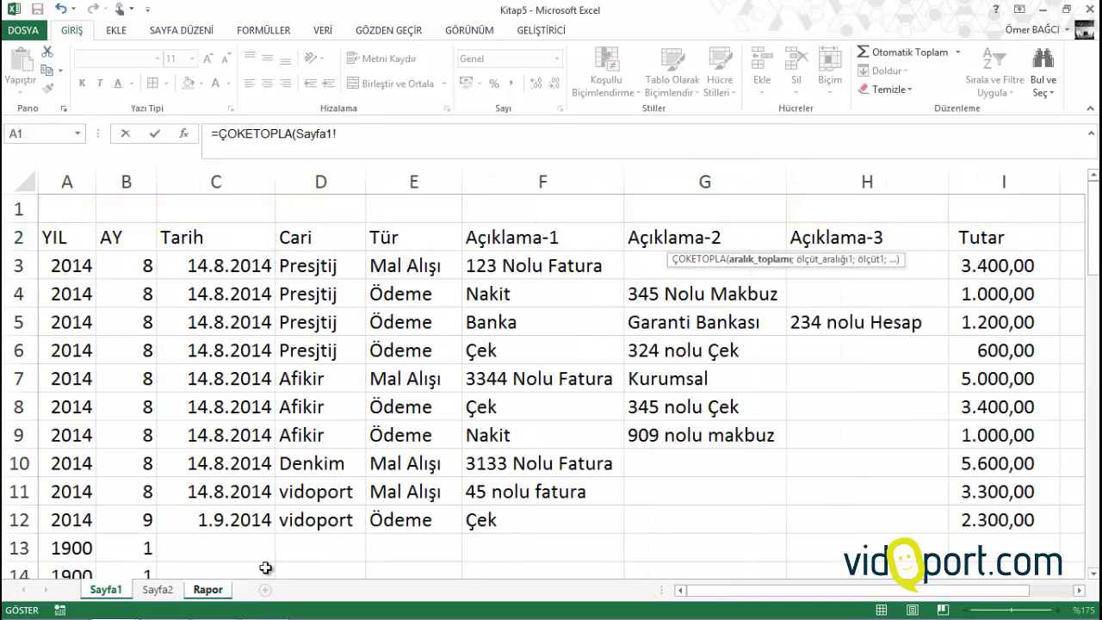
left_click(1027, 181)
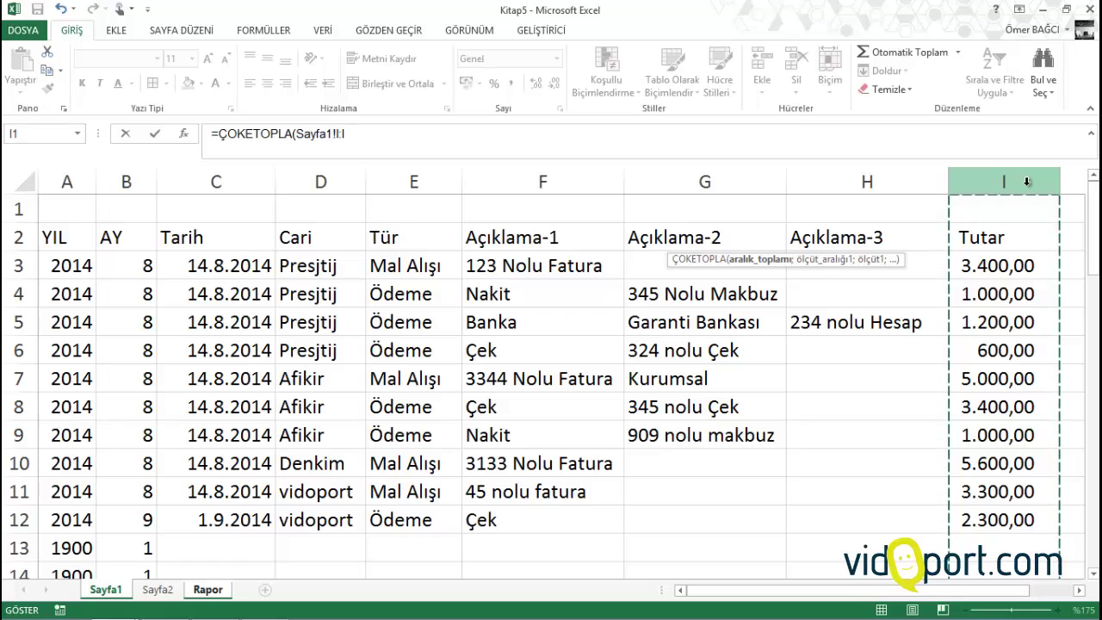
type(";")
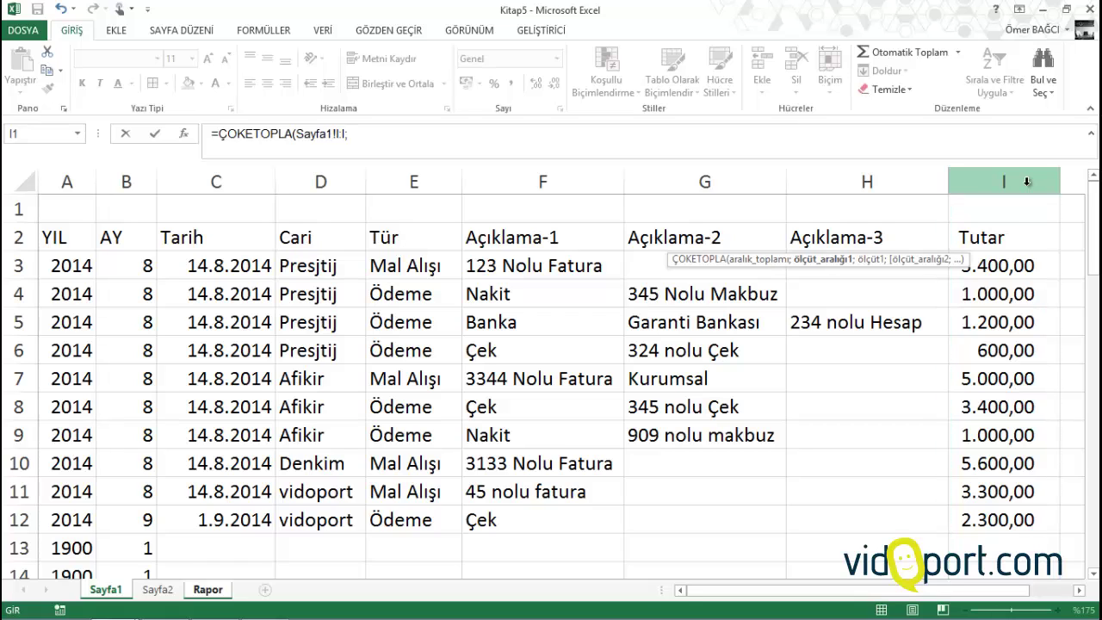
left_click(309, 186)
type(";")
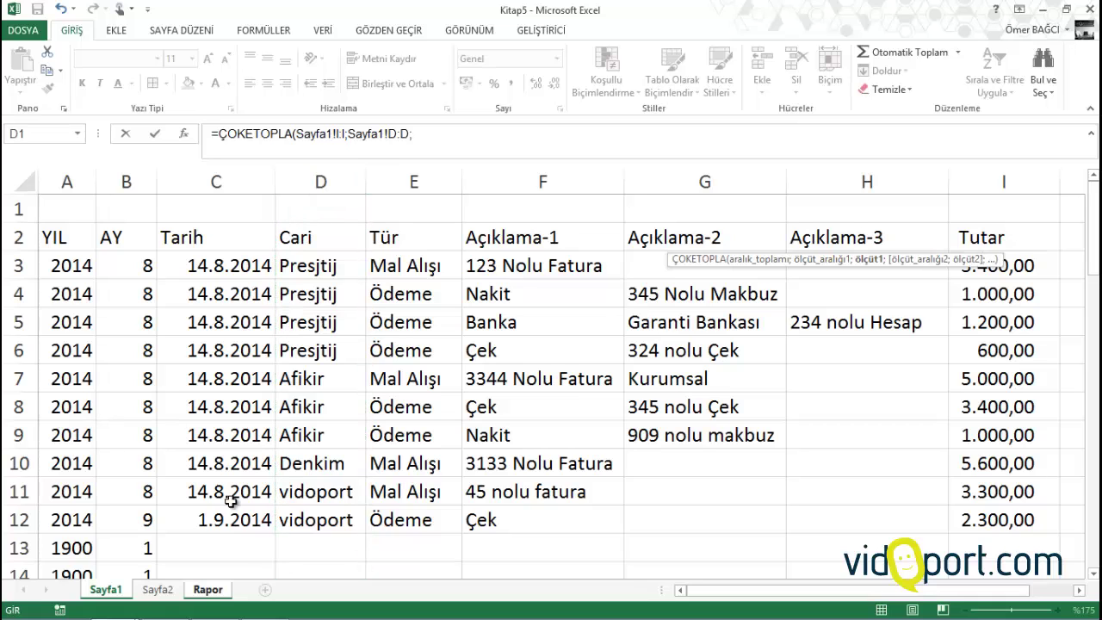
left_click(216, 589)
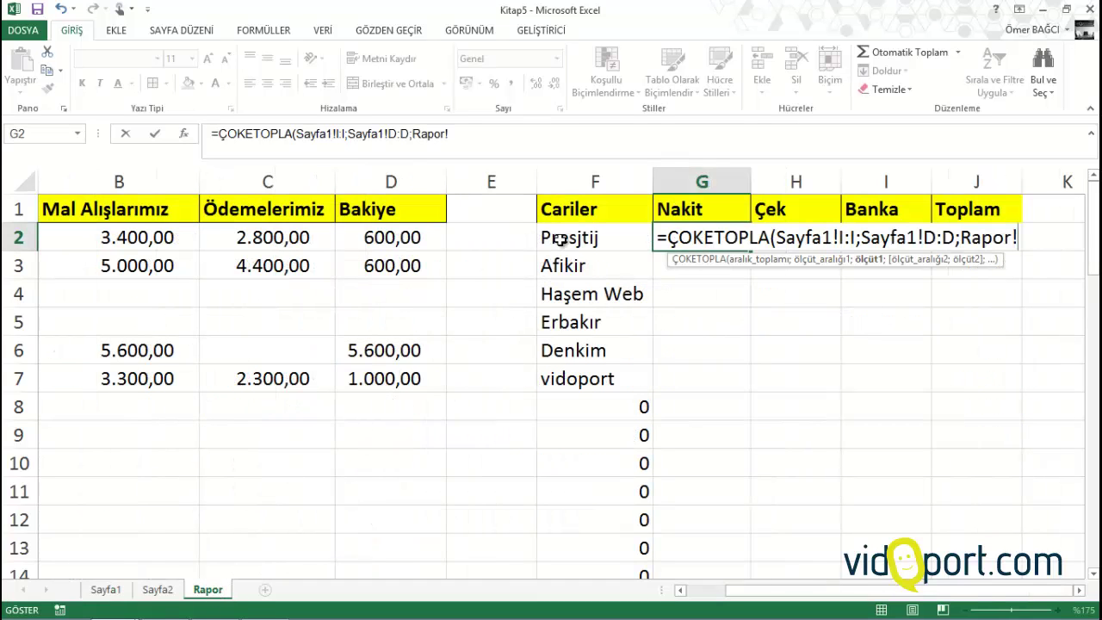
left_click(560, 239)
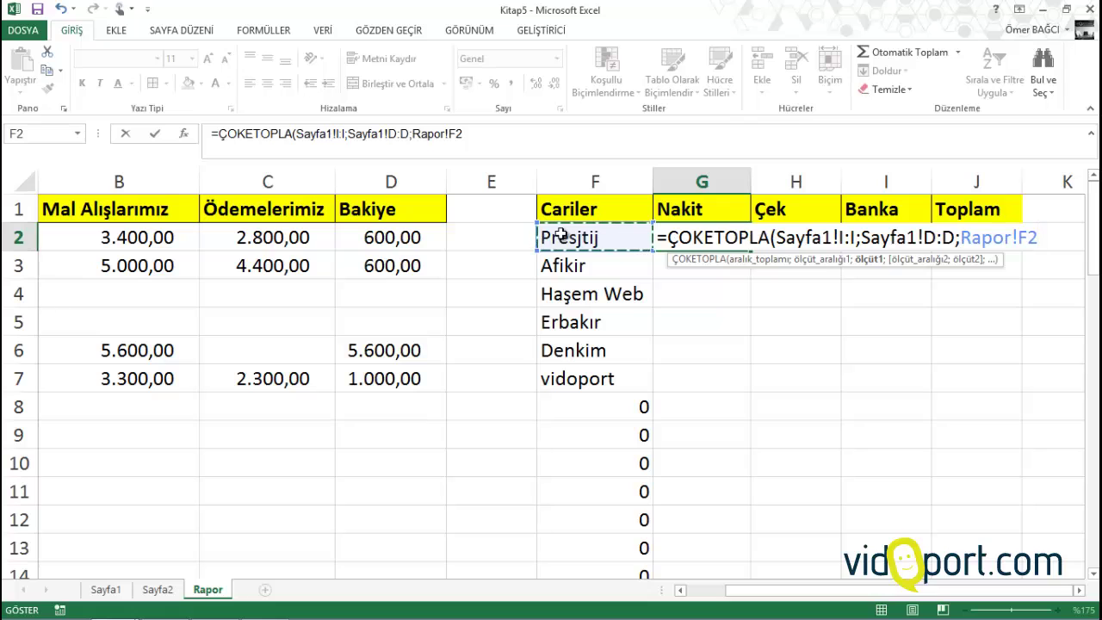
type(";")
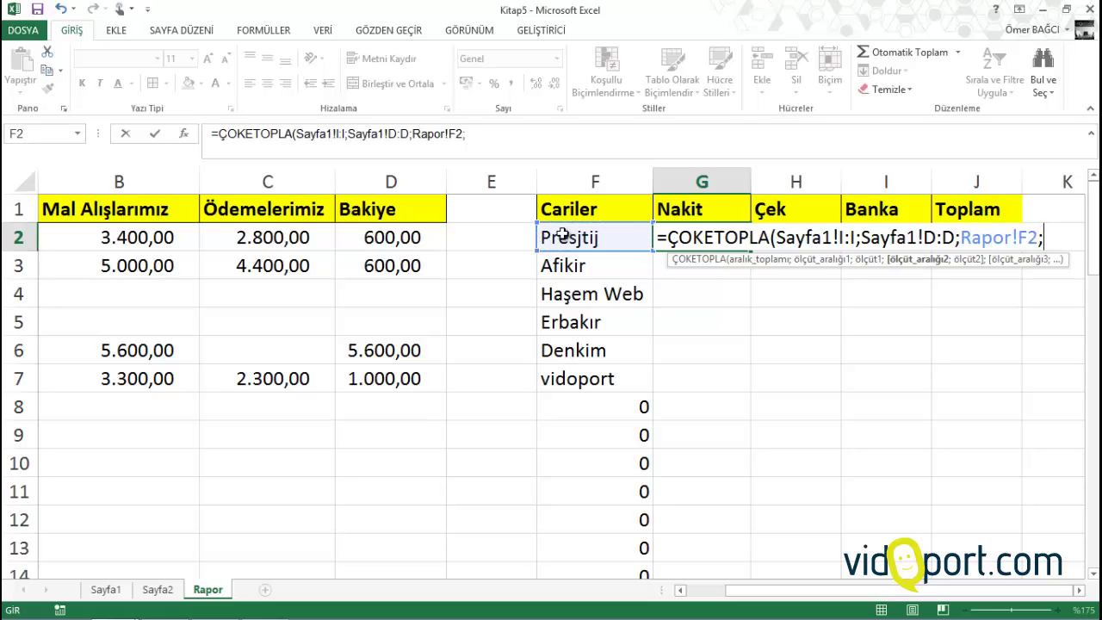
- Add the Sayfa1 column F criterion "Nakit", then fill the formula down column G
left_click(106, 590)
left_click(543, 182)
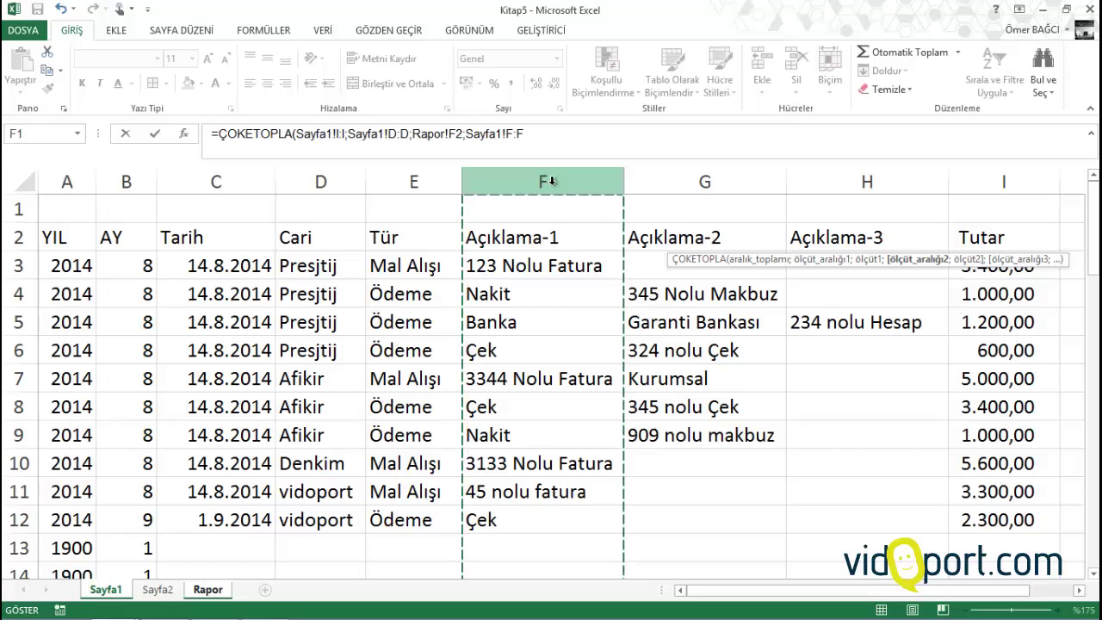
type(";")
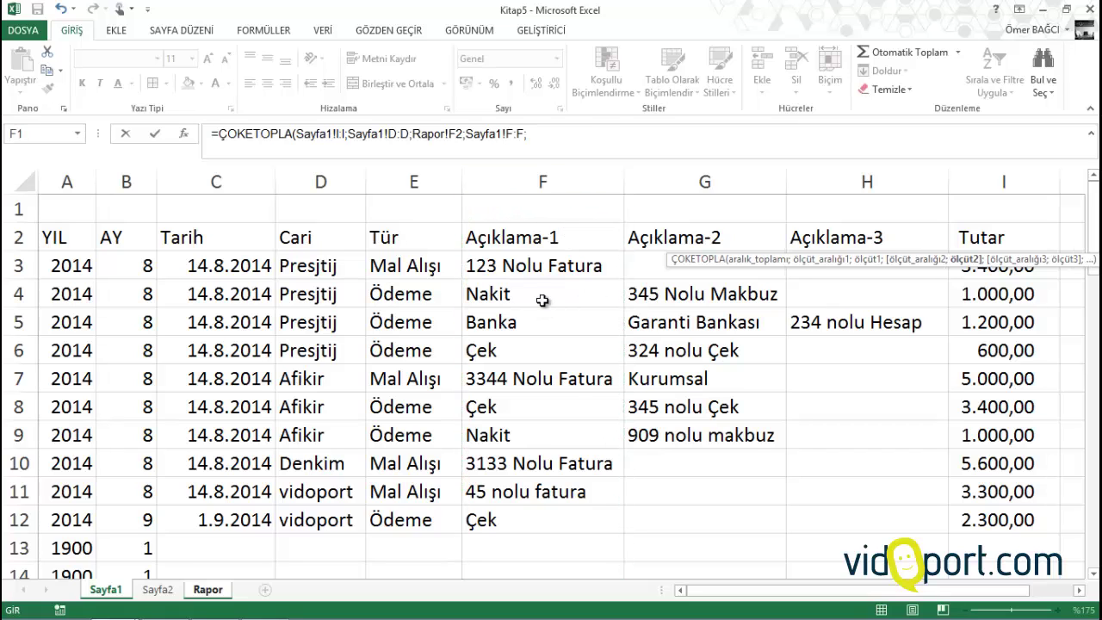
type("\"Na")
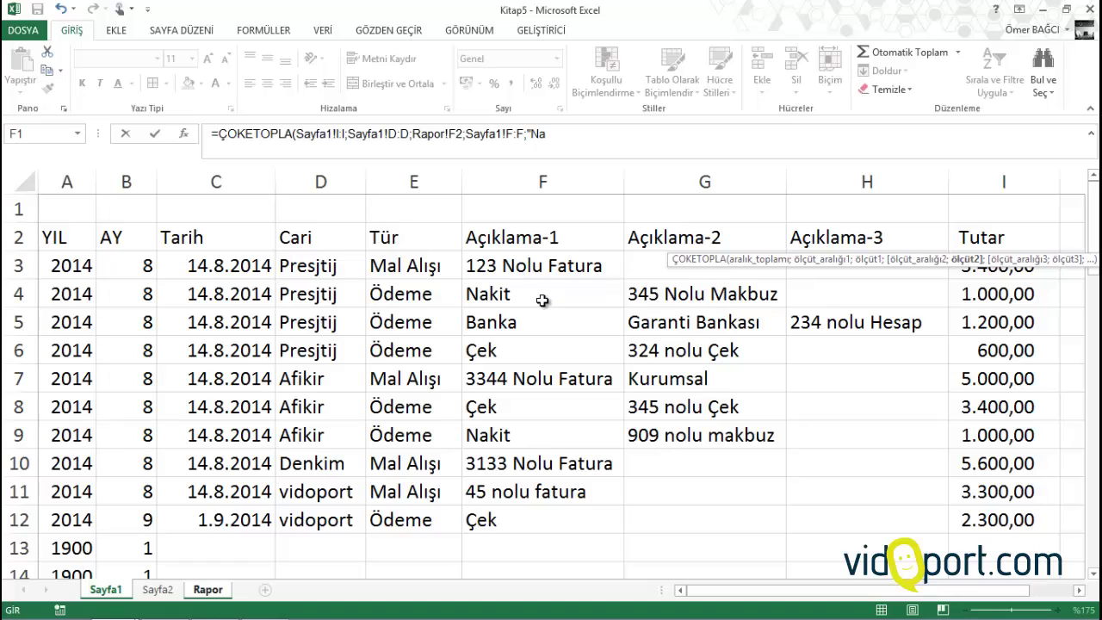
type("kit")
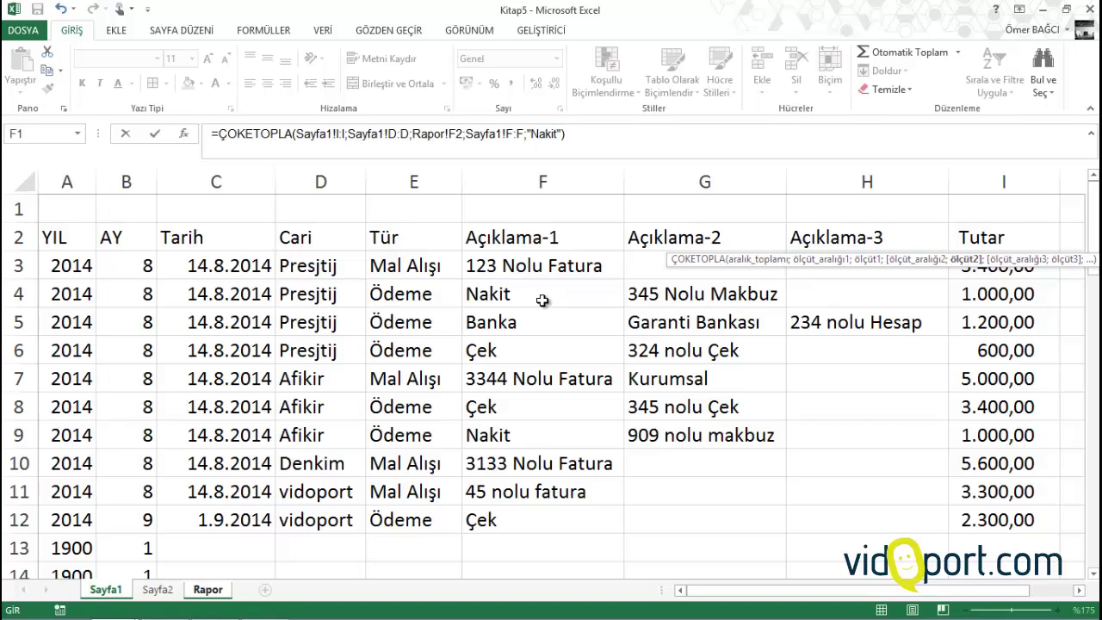
key("Return")
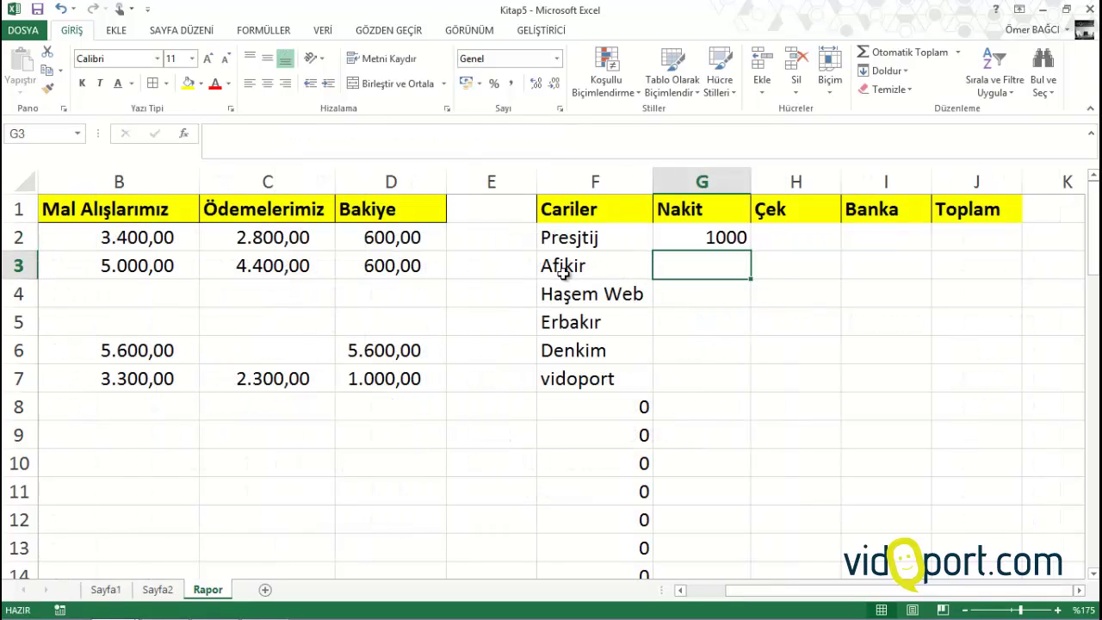
left_click(702, 232)
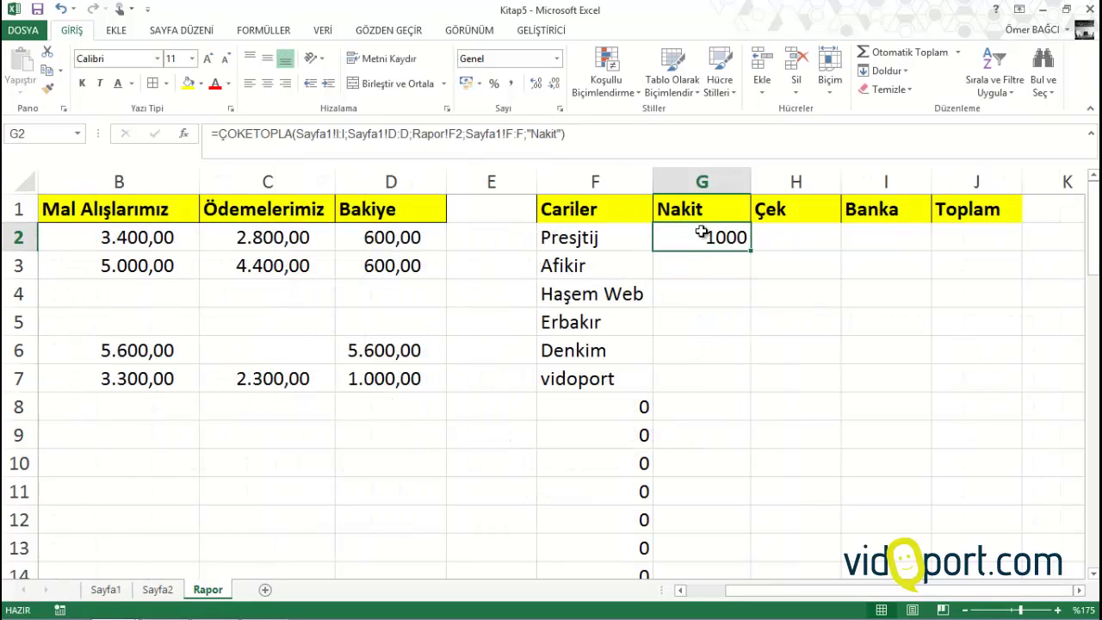
double_click(749, 250)
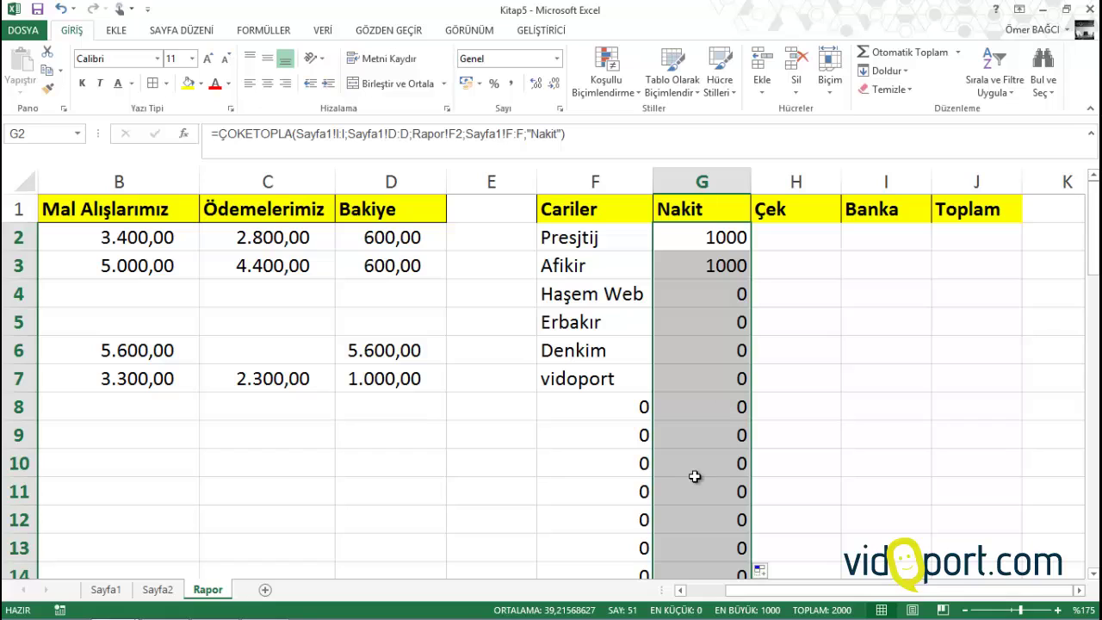
left_click(697, 241)
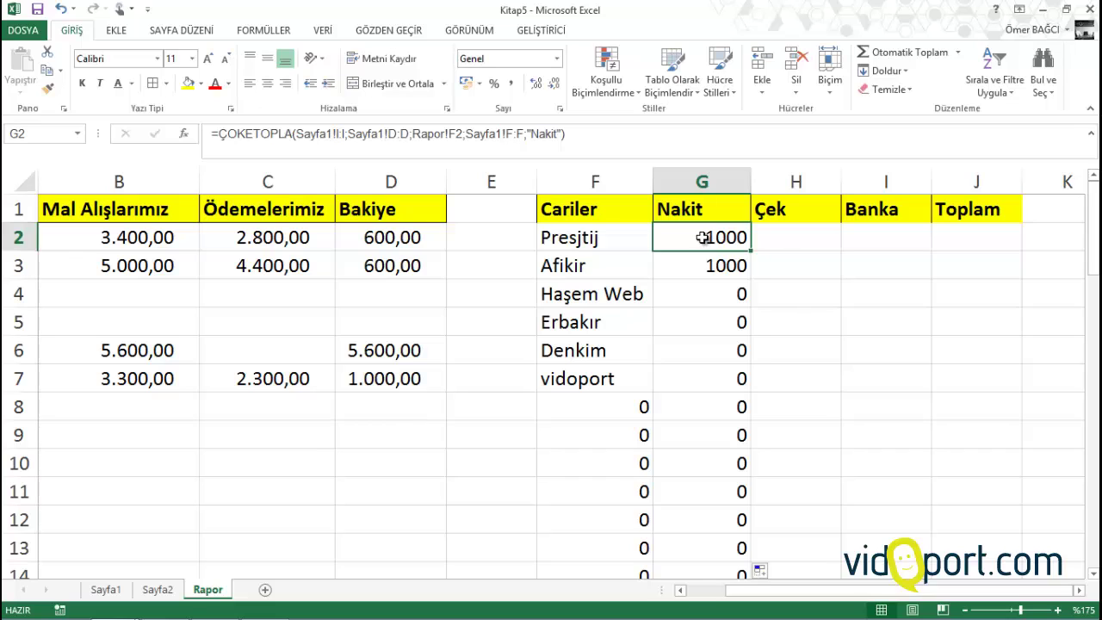
left_click(775, 240)
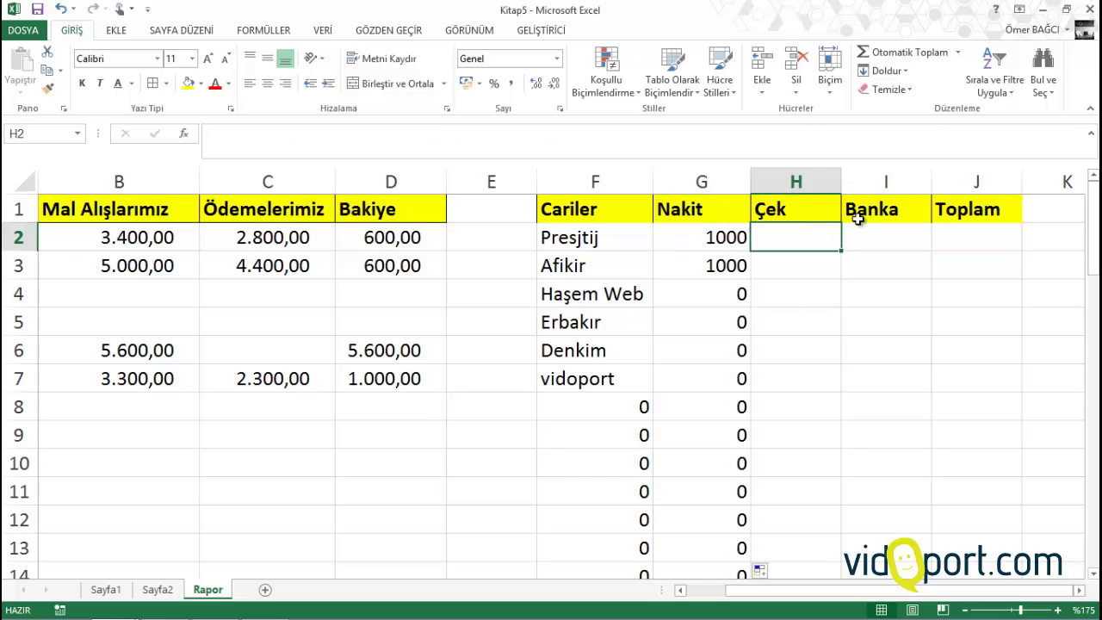
- Start a ÇOKETOPLA in H2 summing Sayfa1 column I where column D matches F2
type("=")
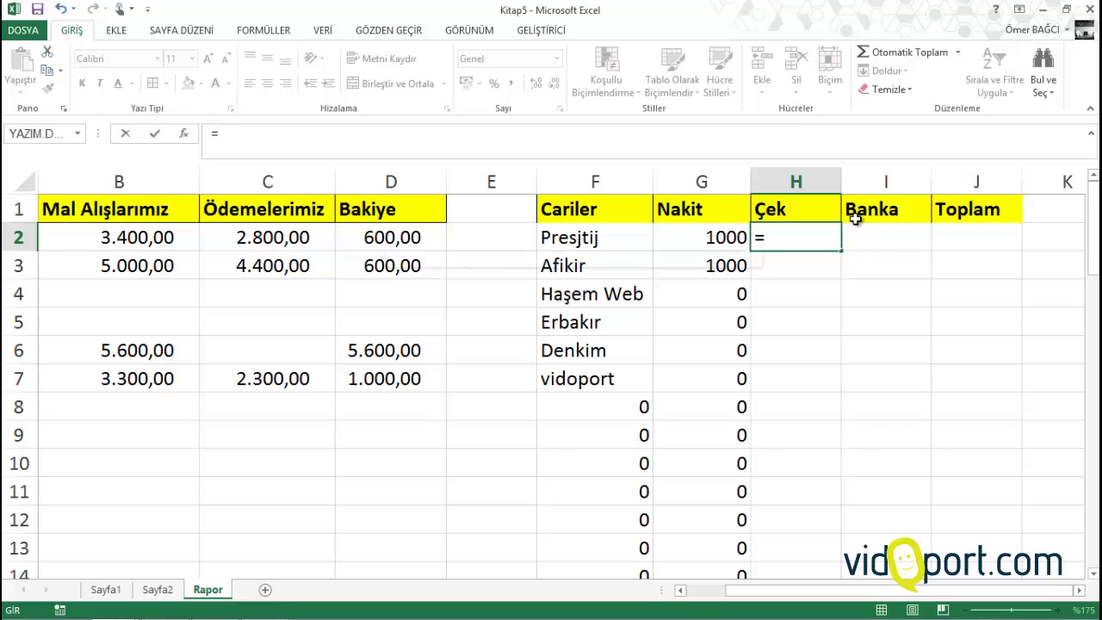
type("ço")
key("Down")
key("Down")
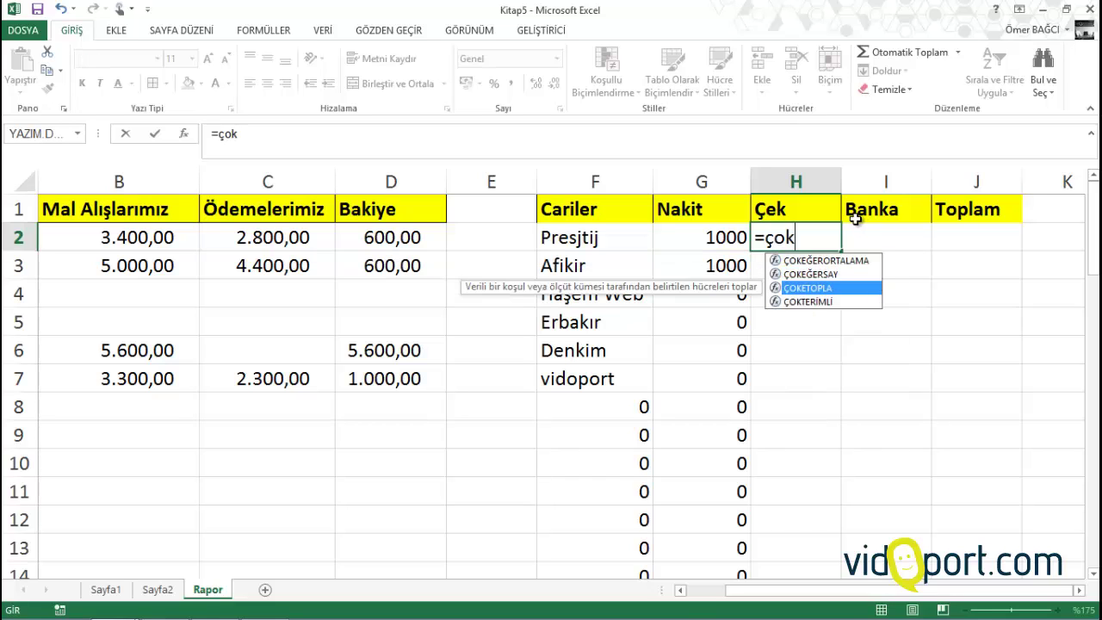
key("Tab")
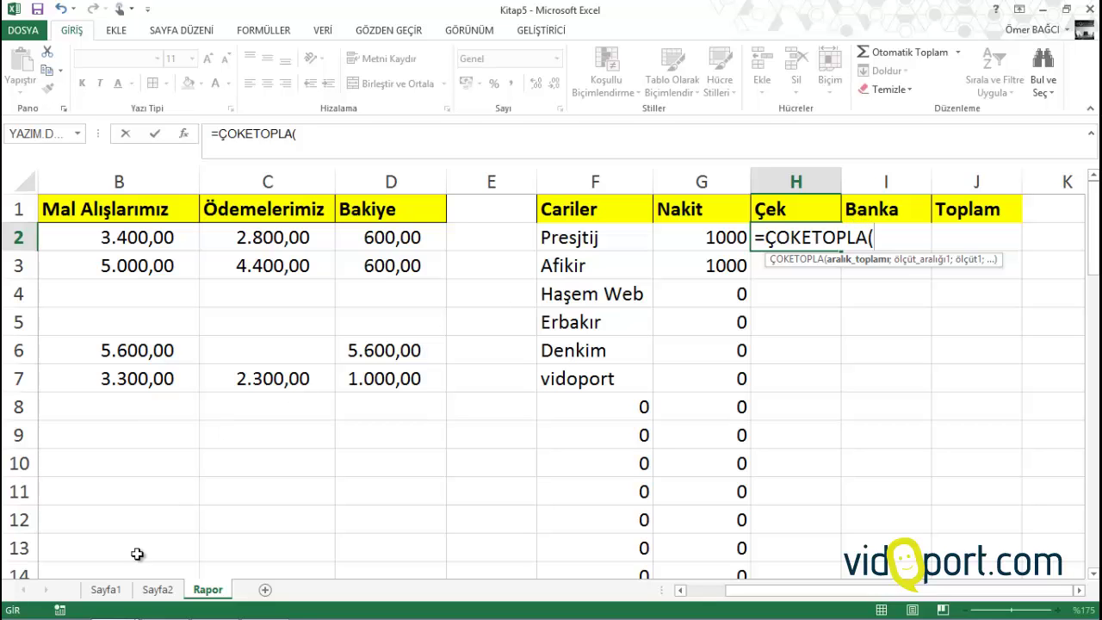
left_click(111, 593)
left_click(1027, 181)
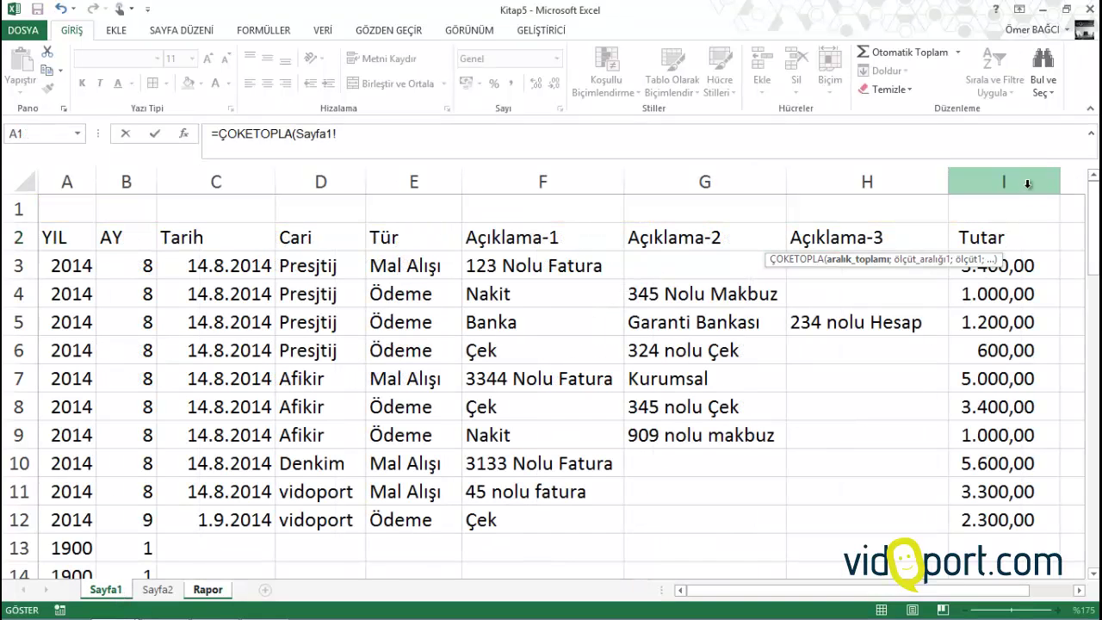
type("I:I;")
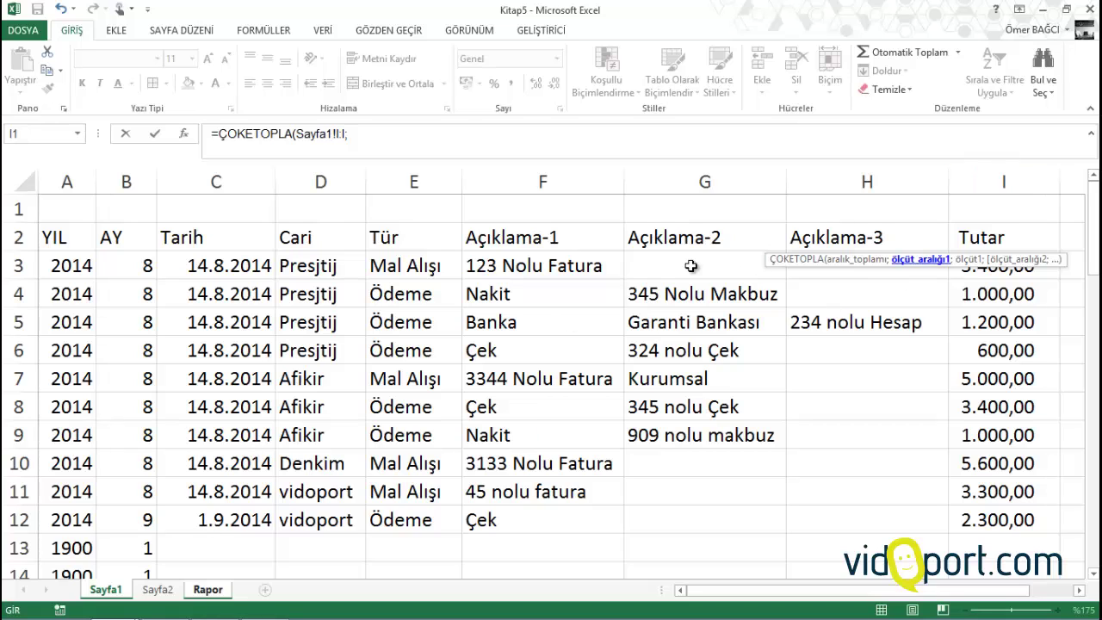
left_click(313, 184)
left_click(314, 183)
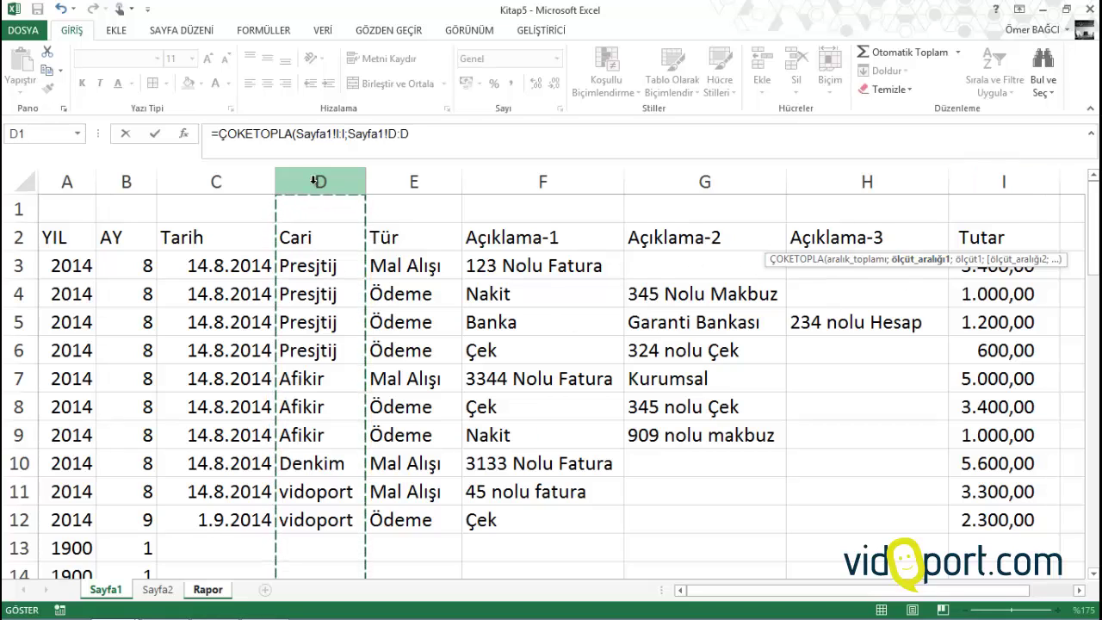
type(";")
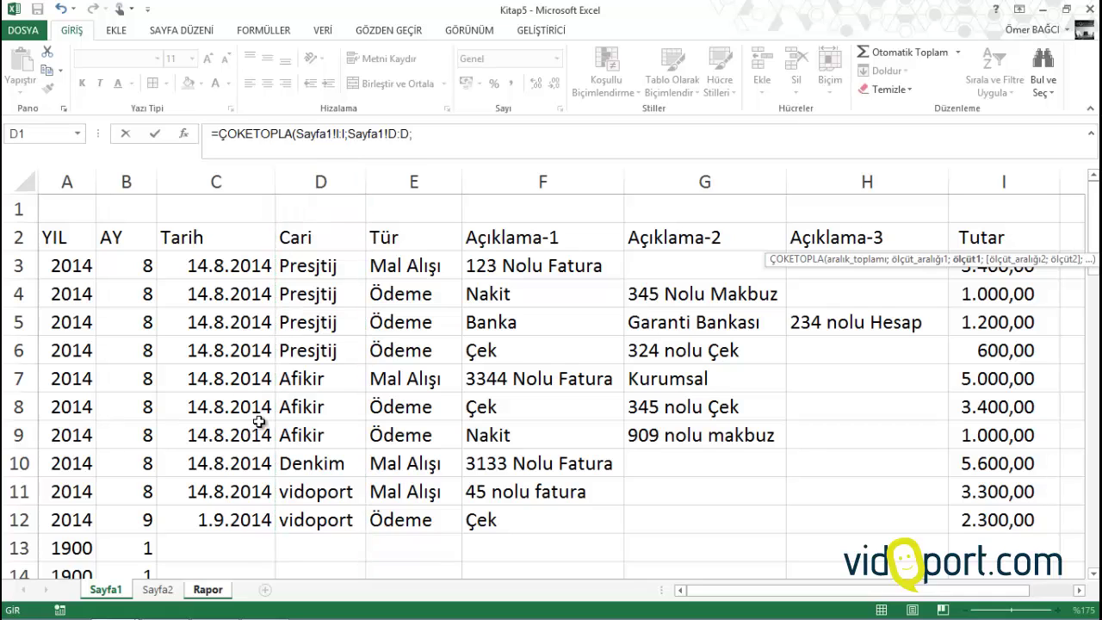
left_click(207, 590)
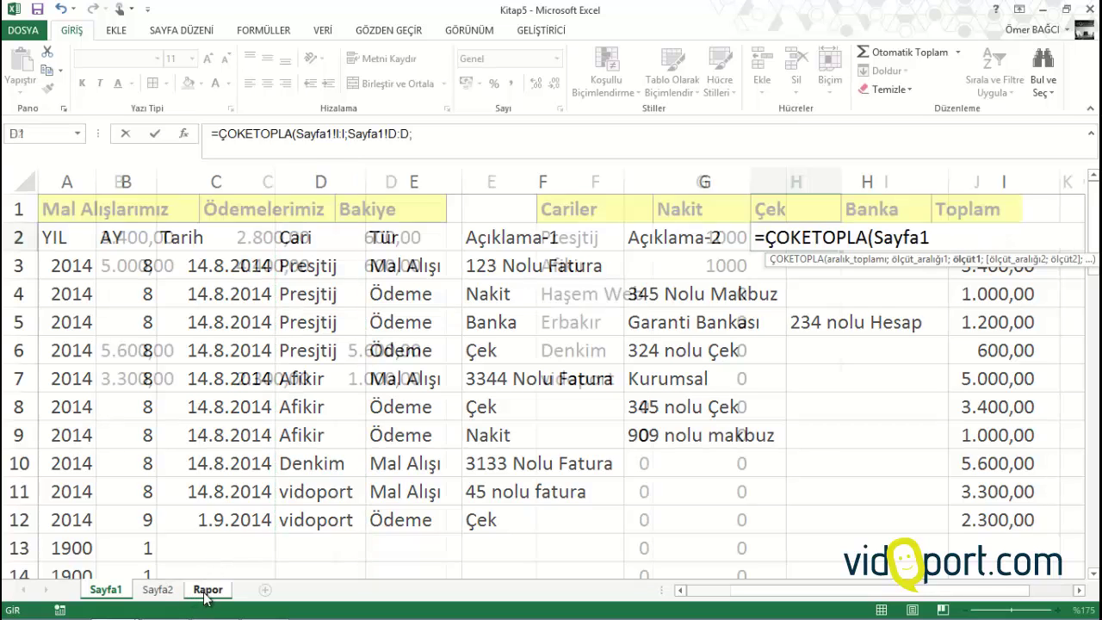
left_click(575, 237)
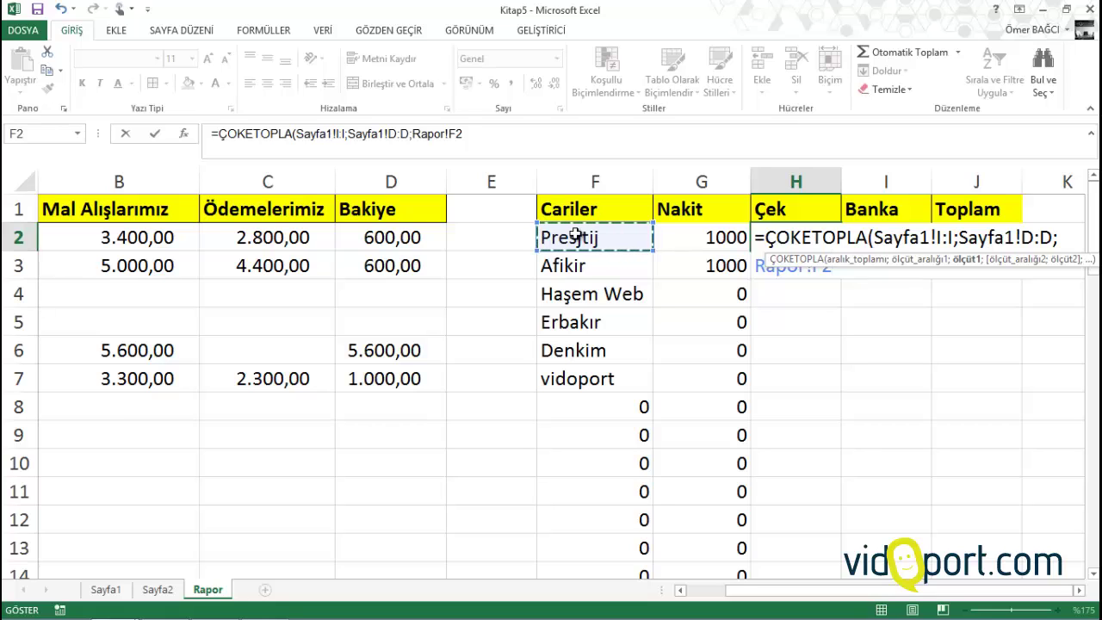
type(";")
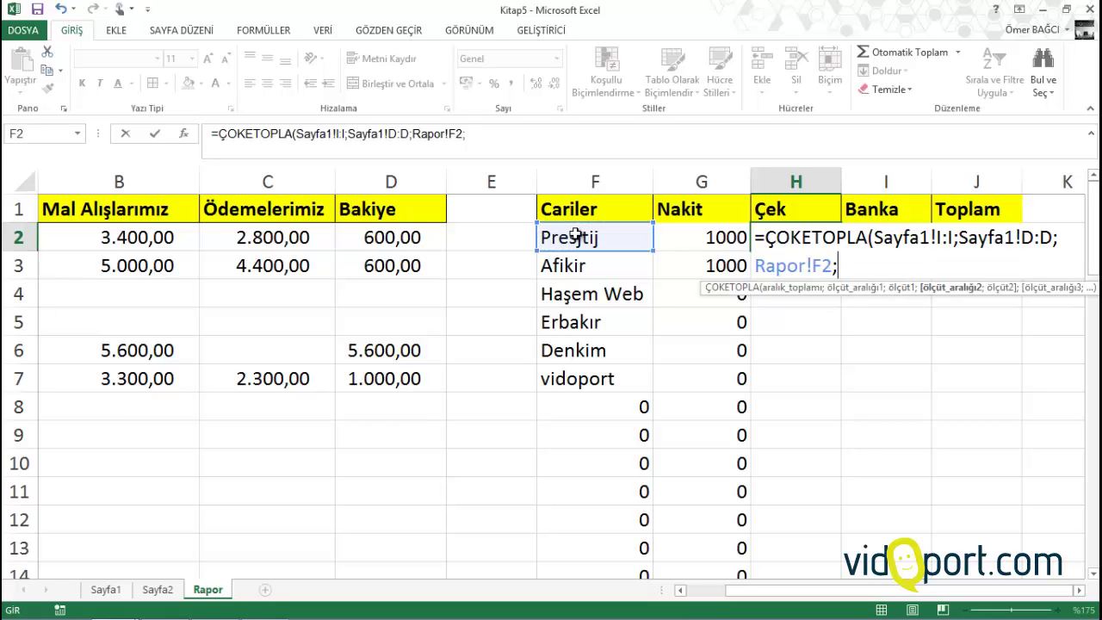
- Add Sayfa1 column F as the second criteria range with criterion "Banka"
left_click(107, 590)
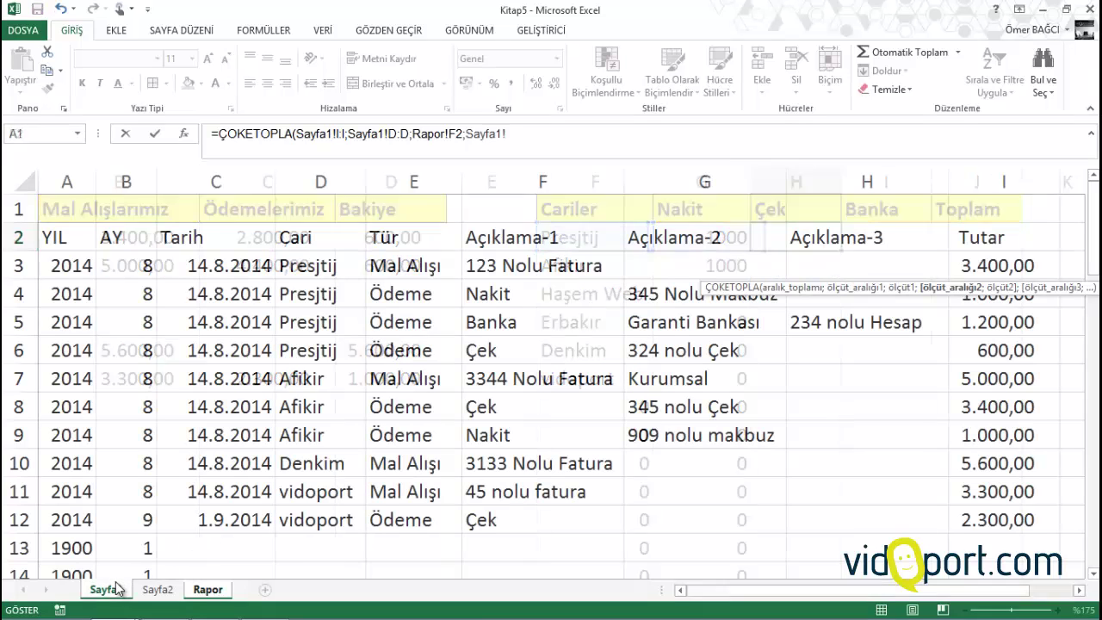
left_click(544, 182)
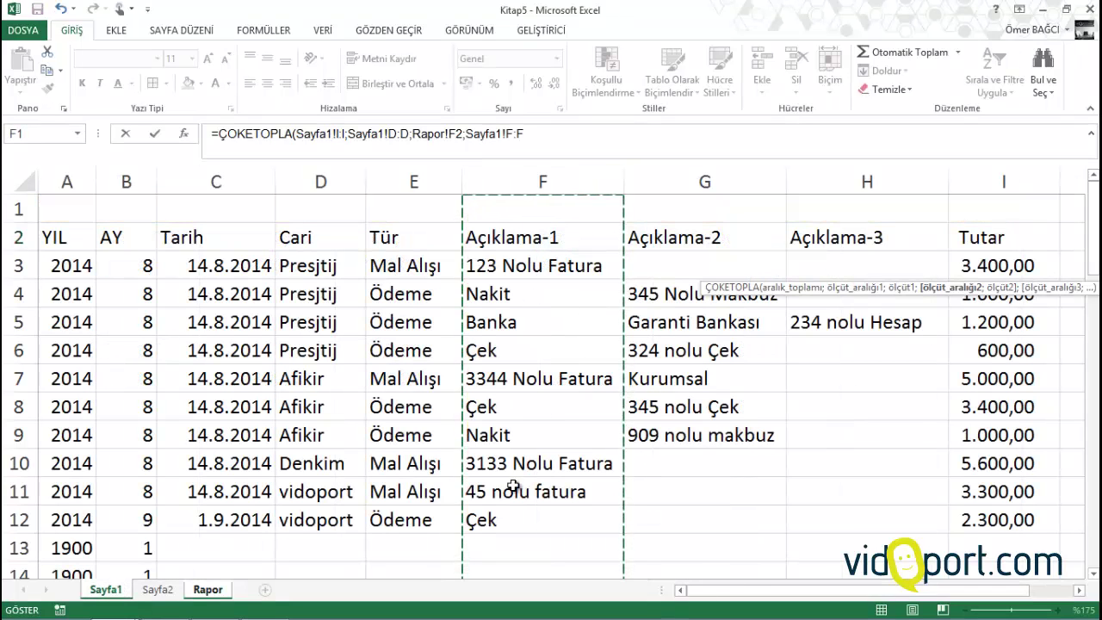
type(";")
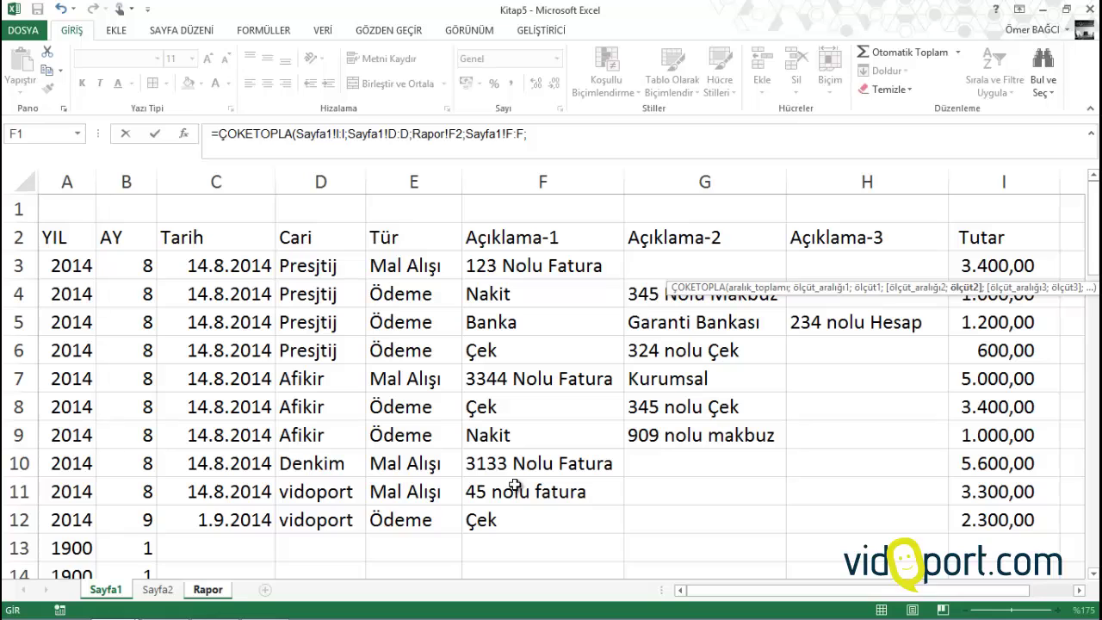
type("\"Banka")
key("Return")
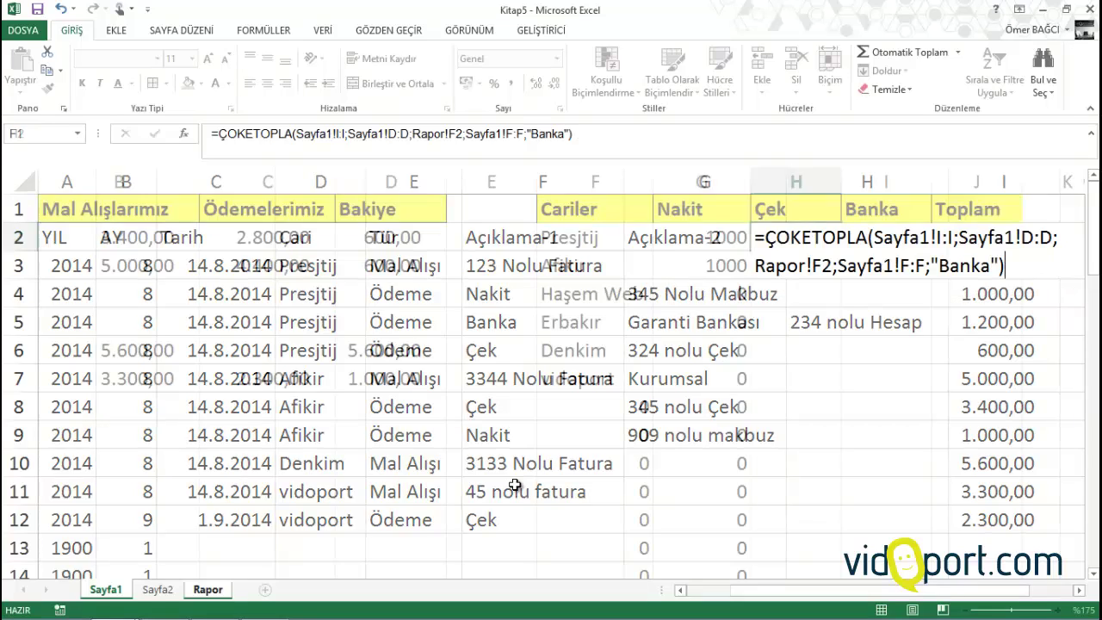
- Change the H2 criterion from "Banka" to "Çek" and fill it down column H
left_click(799, 244)
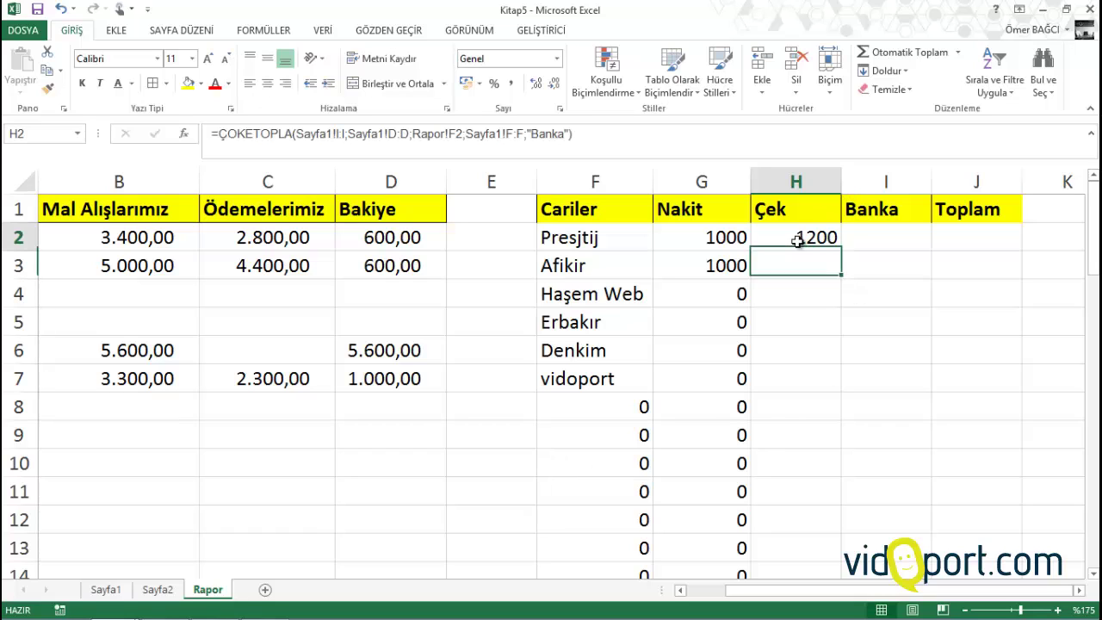
double_click(764, 226)
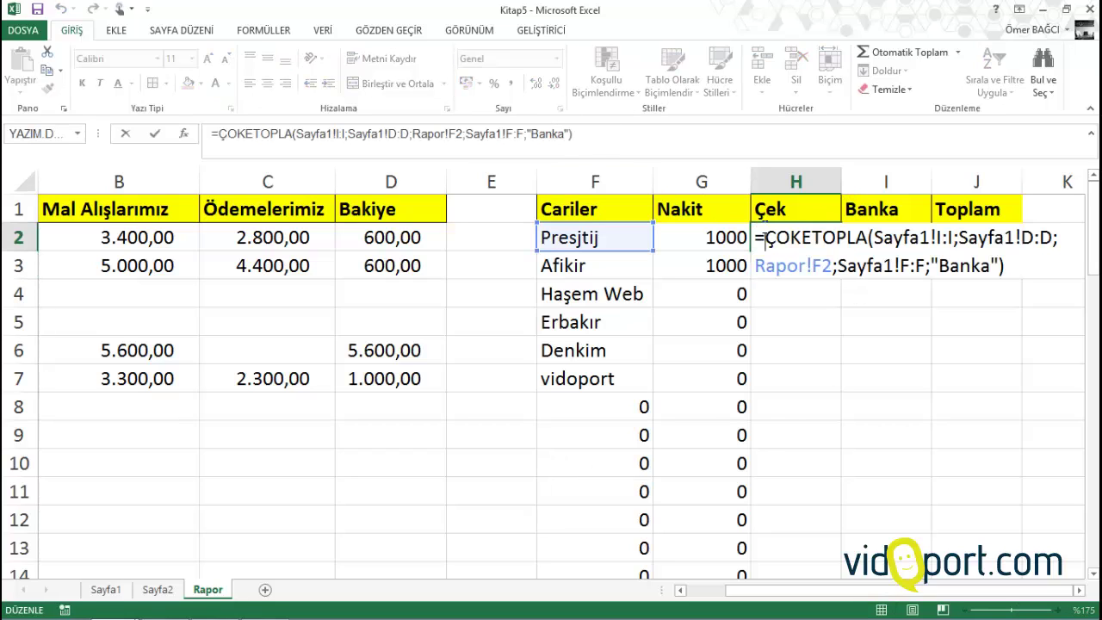
double_click(973, 266)
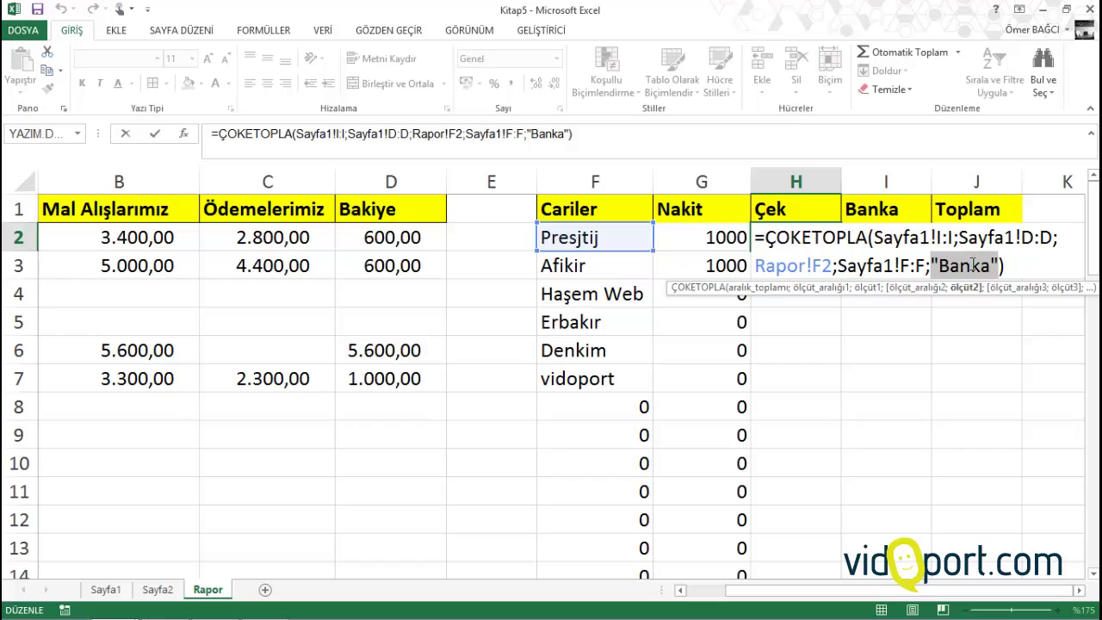
key("BackSpace")
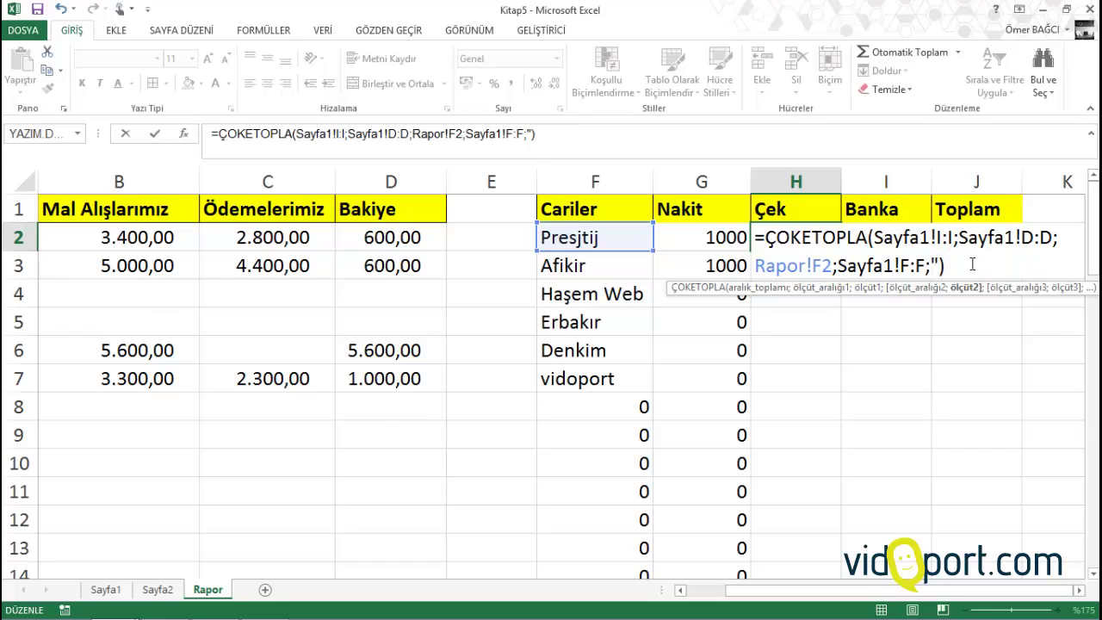
type("Çek\"")
key("Return")
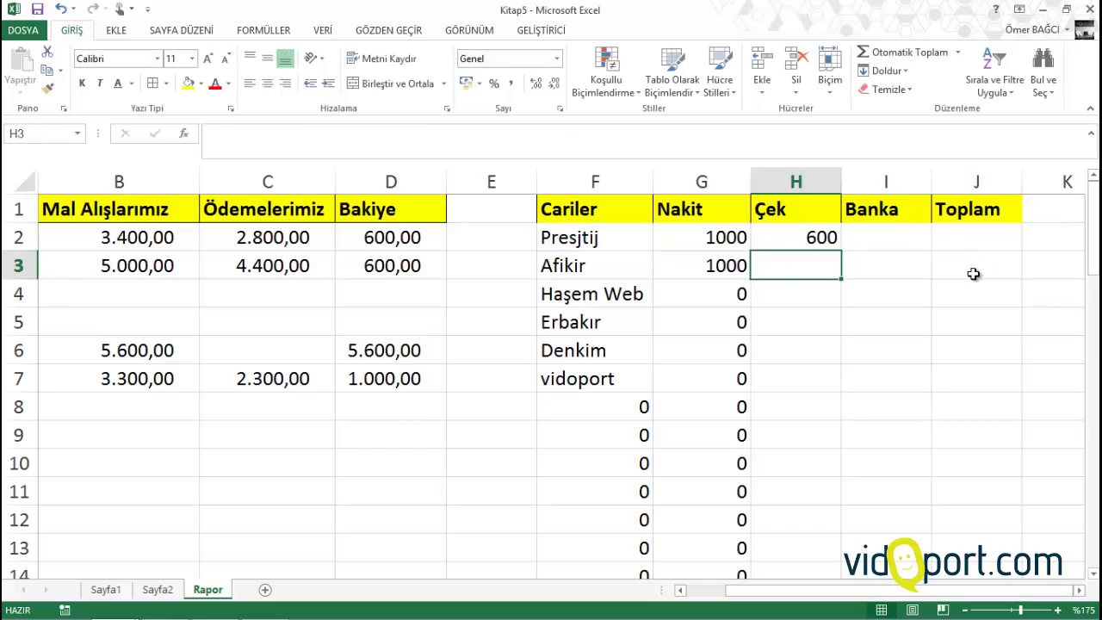
left_click(827, 240)
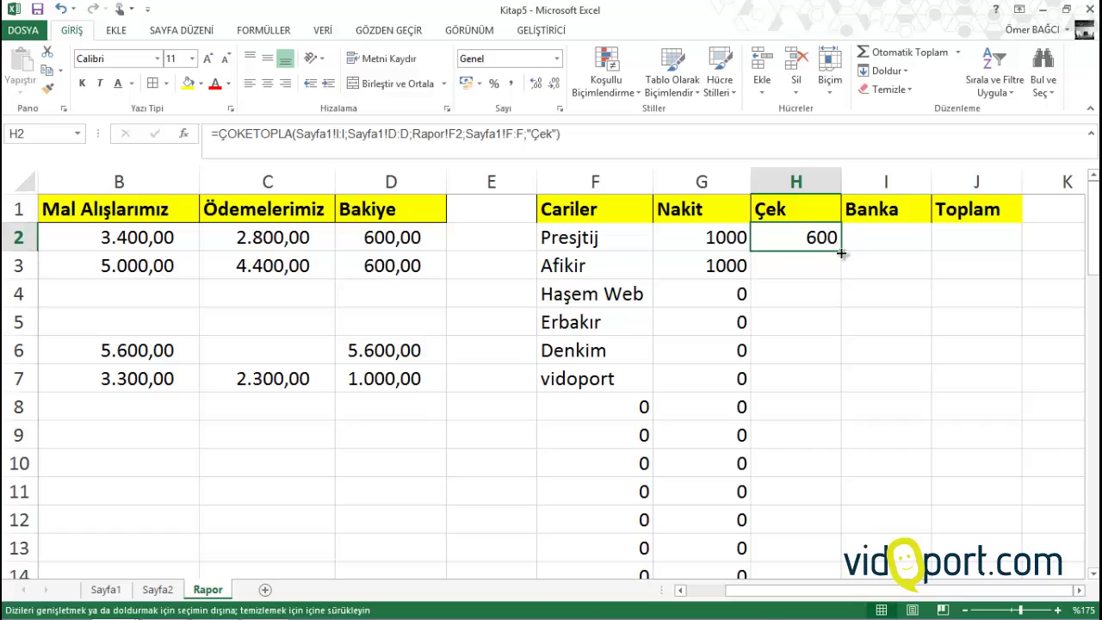
double_click(839, 250)
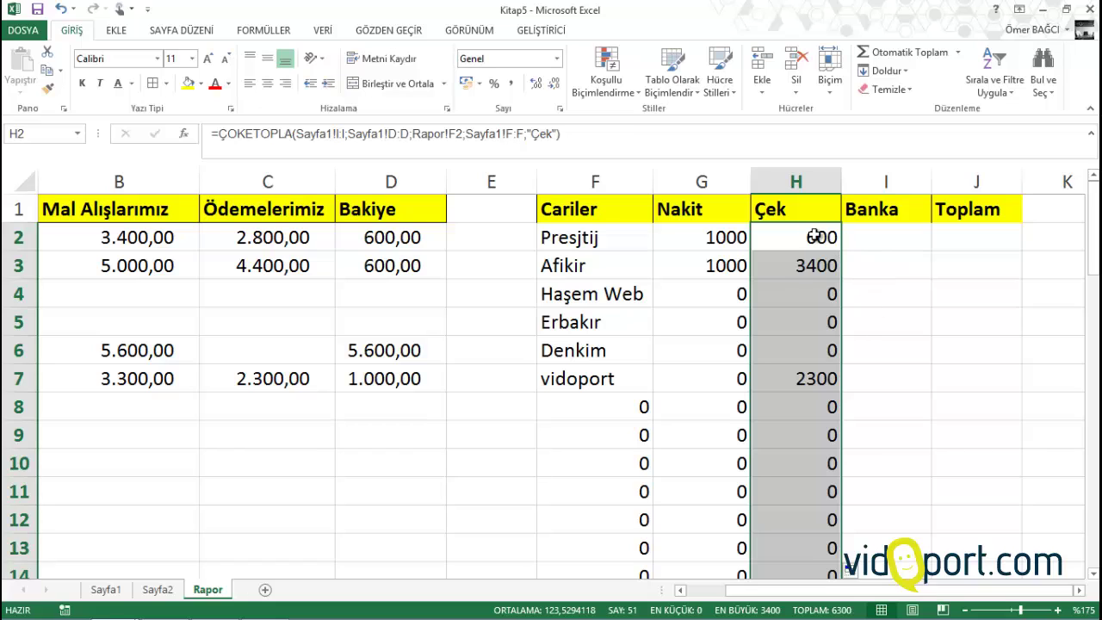
left_click(872, 236)
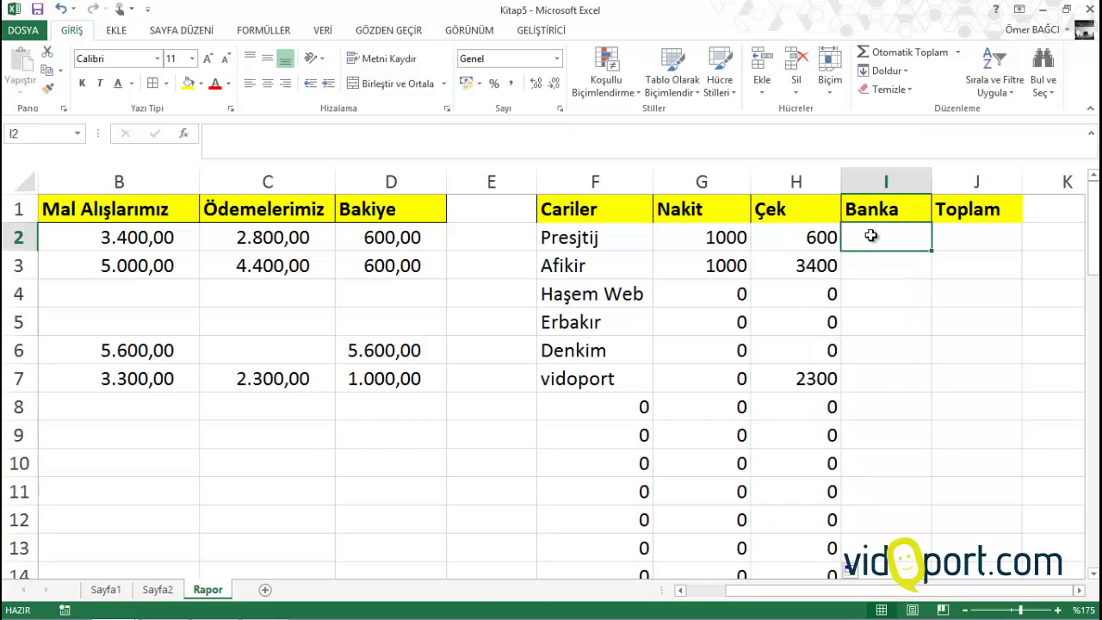
- Start a ÇOKETOPLA in I2 summing Sayfa1 column I where column D matches F2
type("=")
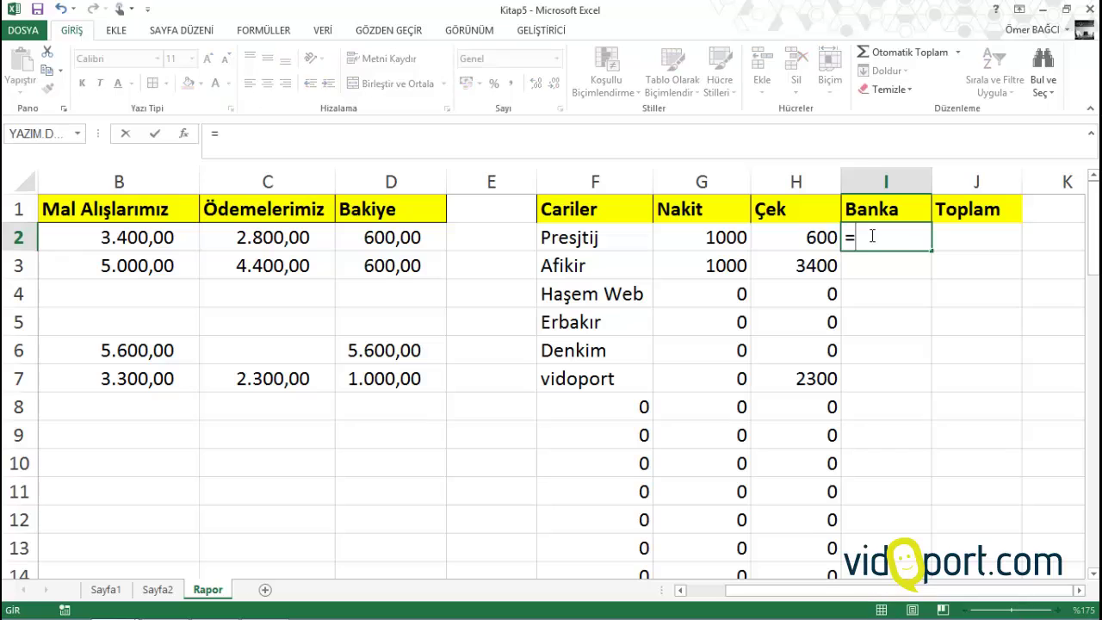
type("ç")
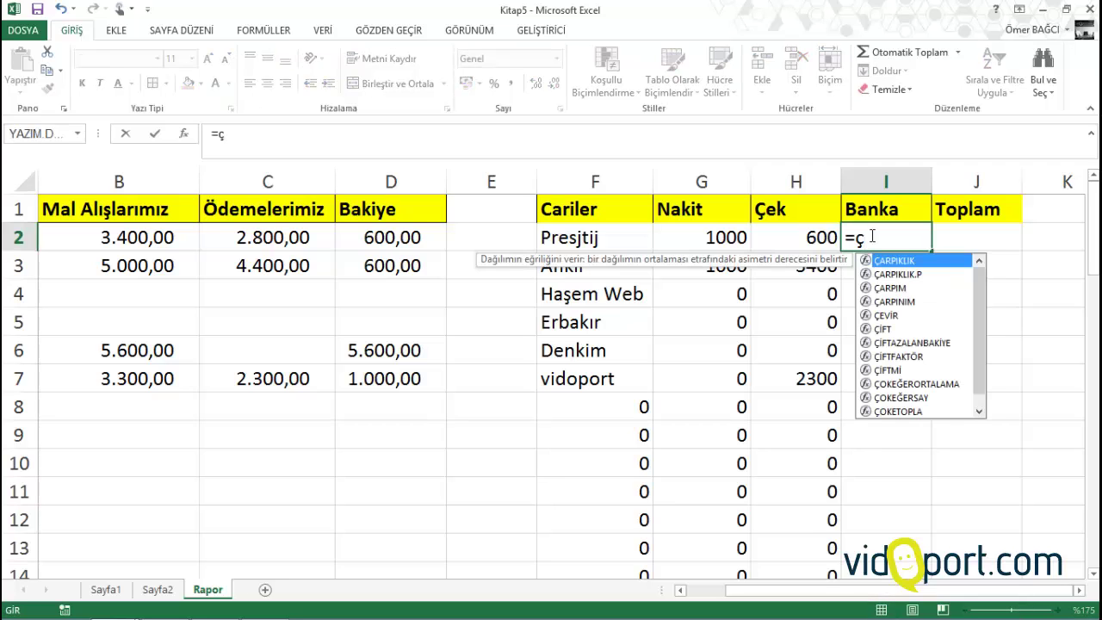
type("oketo")
key("Tab")
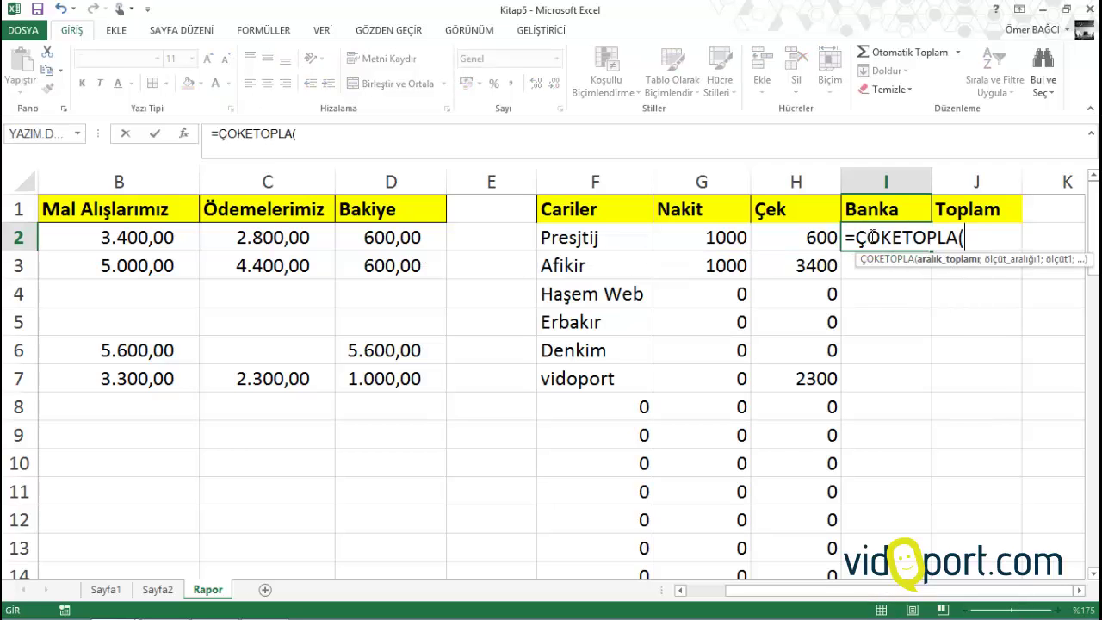
left_click(110, 590)
left_click(980, 173)
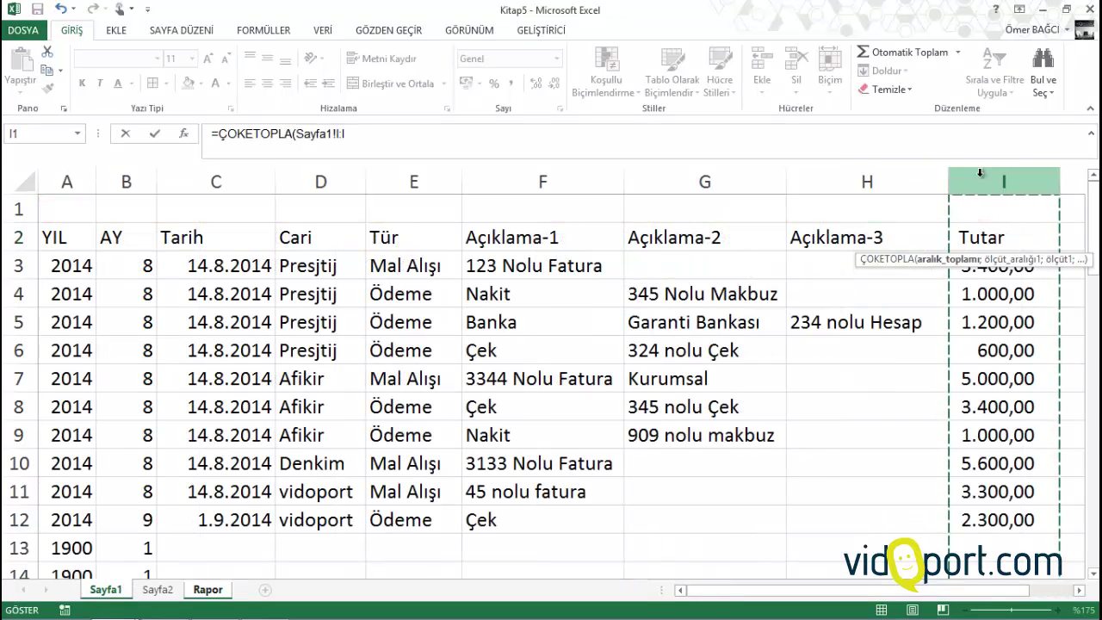
type(";")
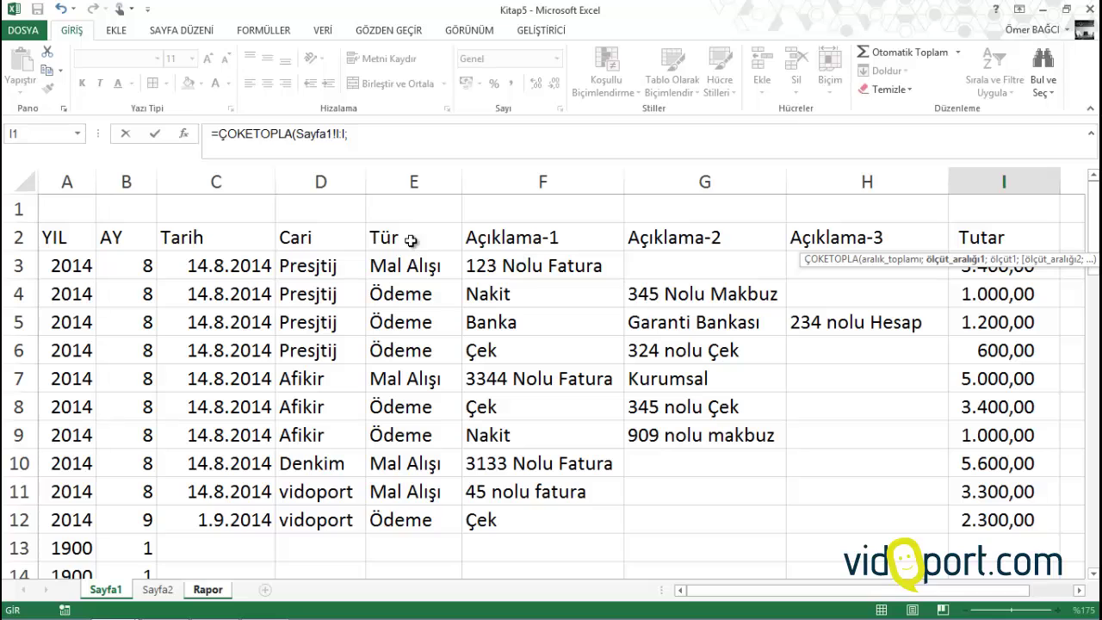
left_click(354, 179)
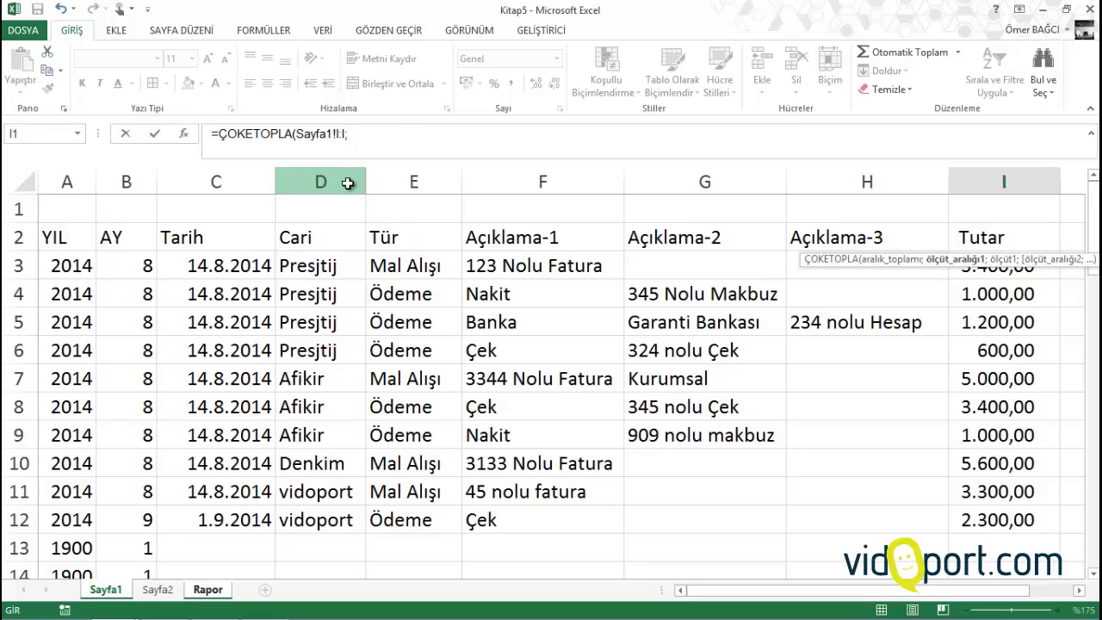
type(";")
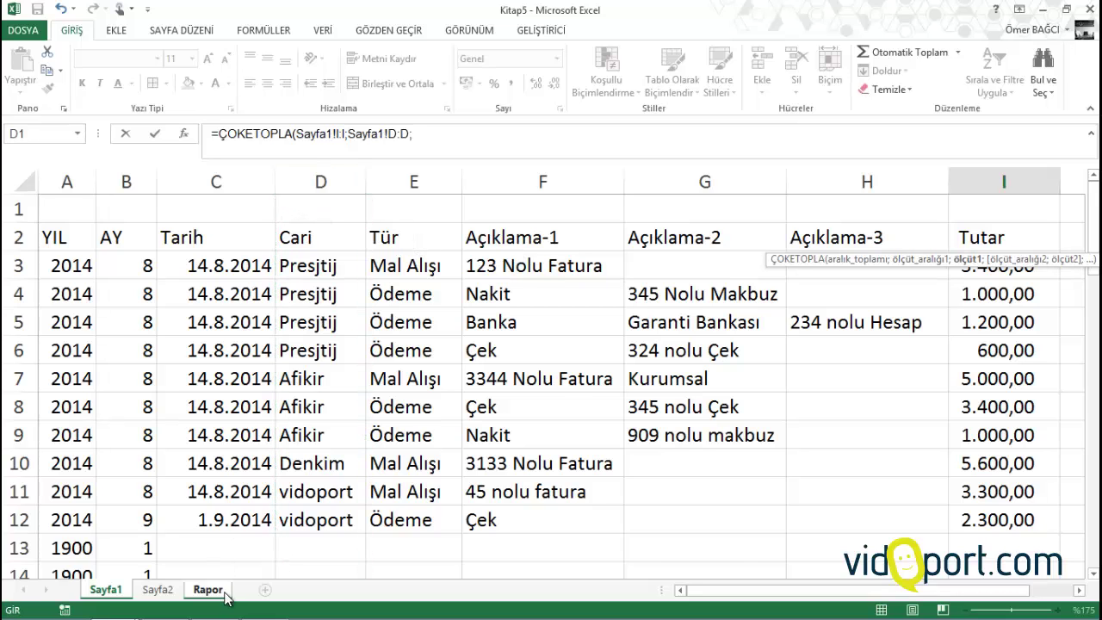
left_click(222, 593)
left_click(620, 242)
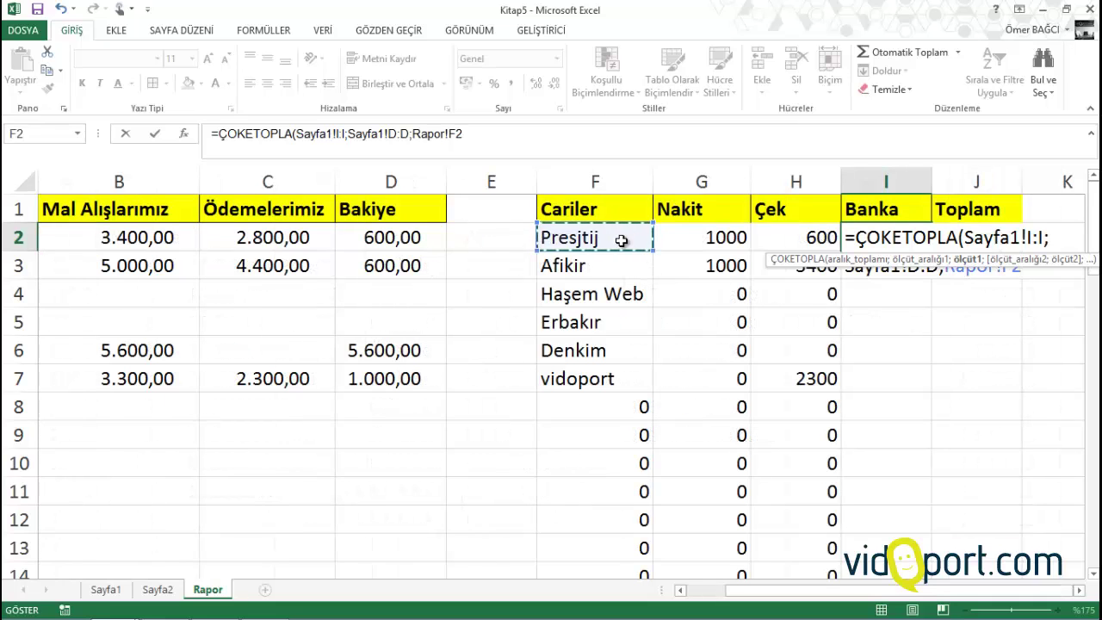
- Add Sayfa1 column F as second criteria range, commit, and fill down column I
type(";")
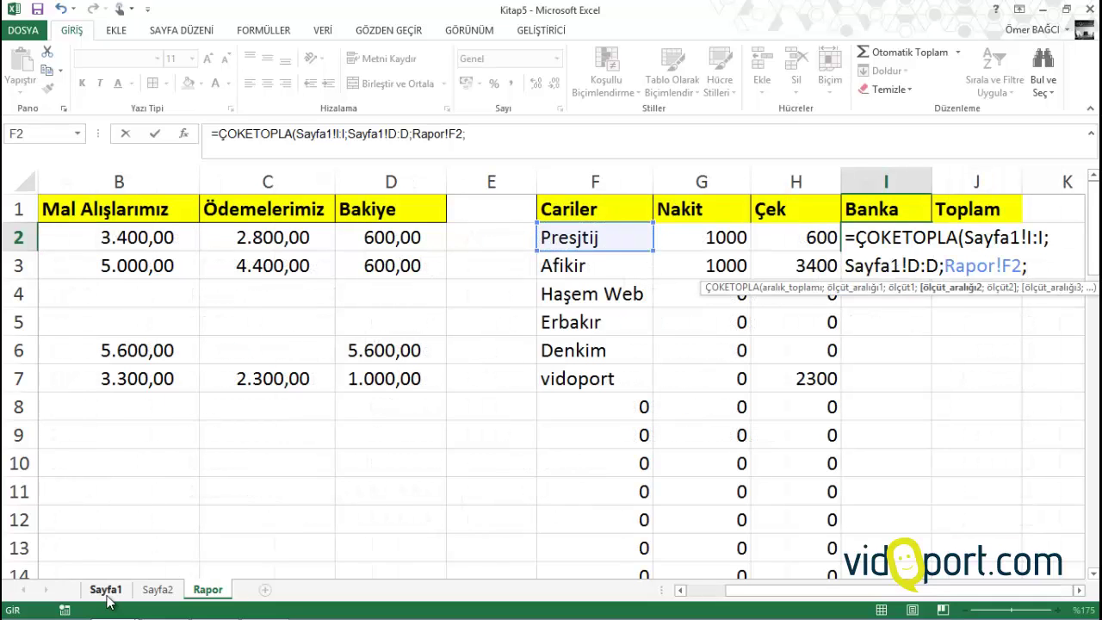
left_click(106, 590)
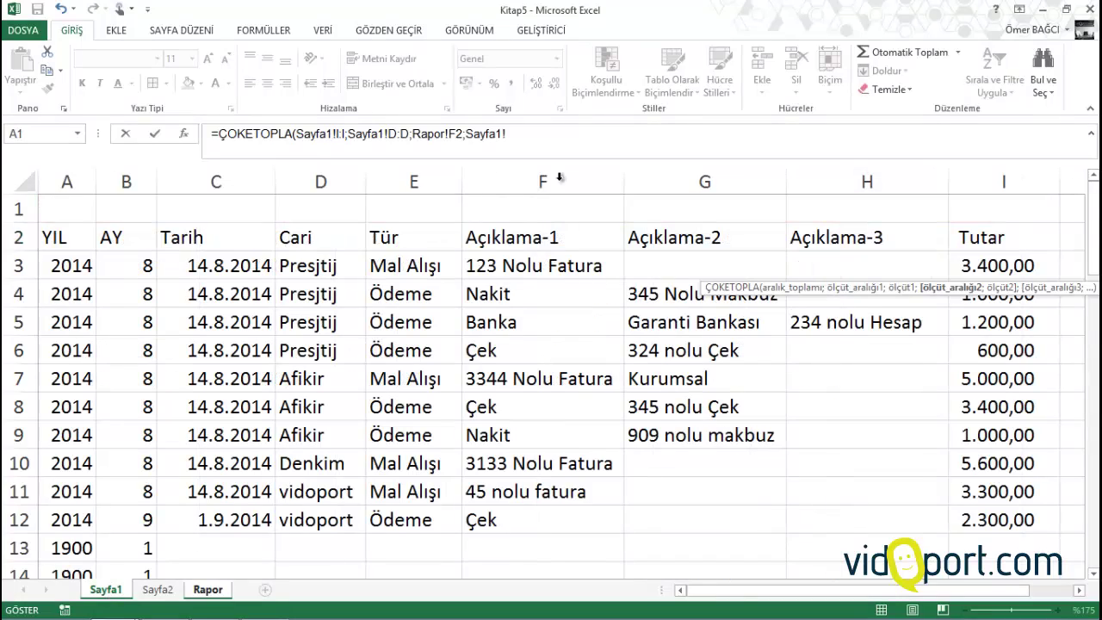
left_click(502, 182)
type(";\"çek")
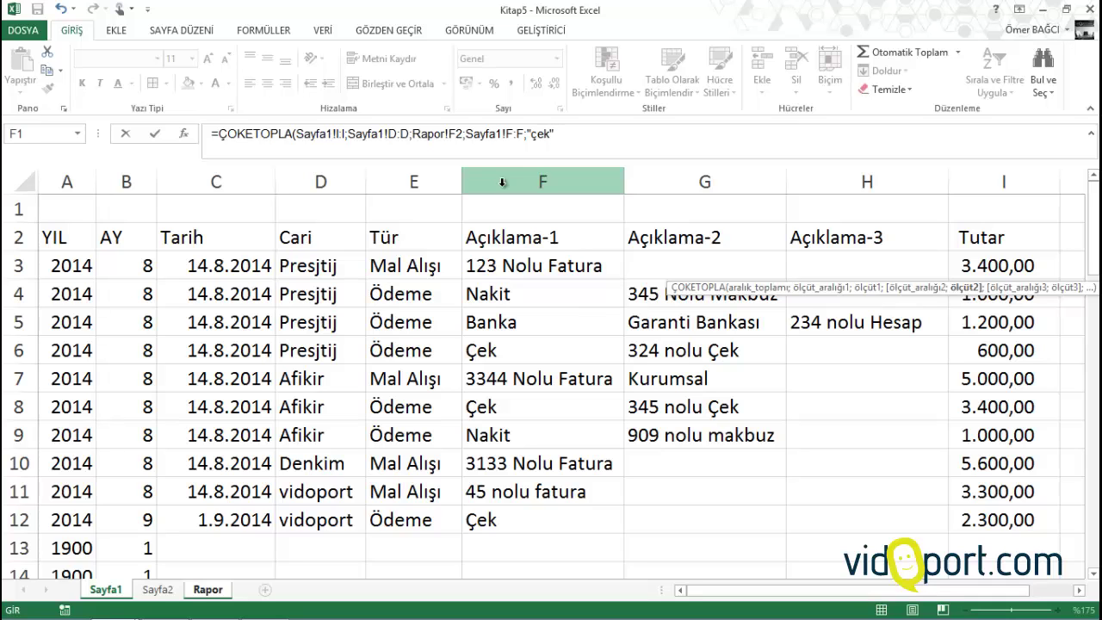
key("Return")
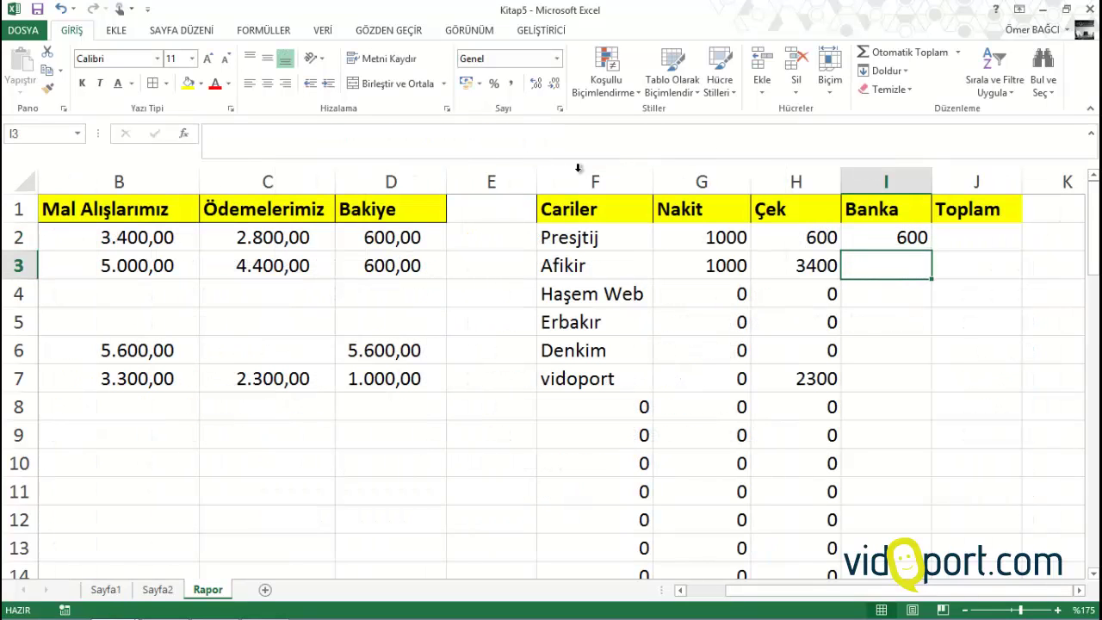
left_click(895, 241)
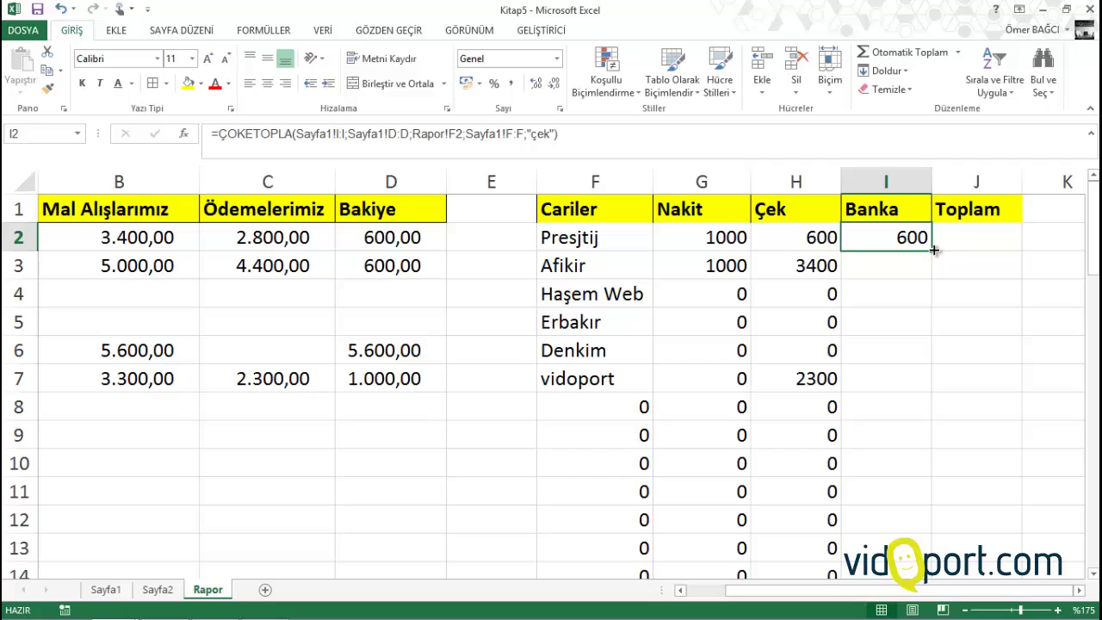
double_click(933, 250)
- Enter =TOPLA(G2:I2) in J2, fill it down Toplam, and select the table from F2
left_click(949, 244)
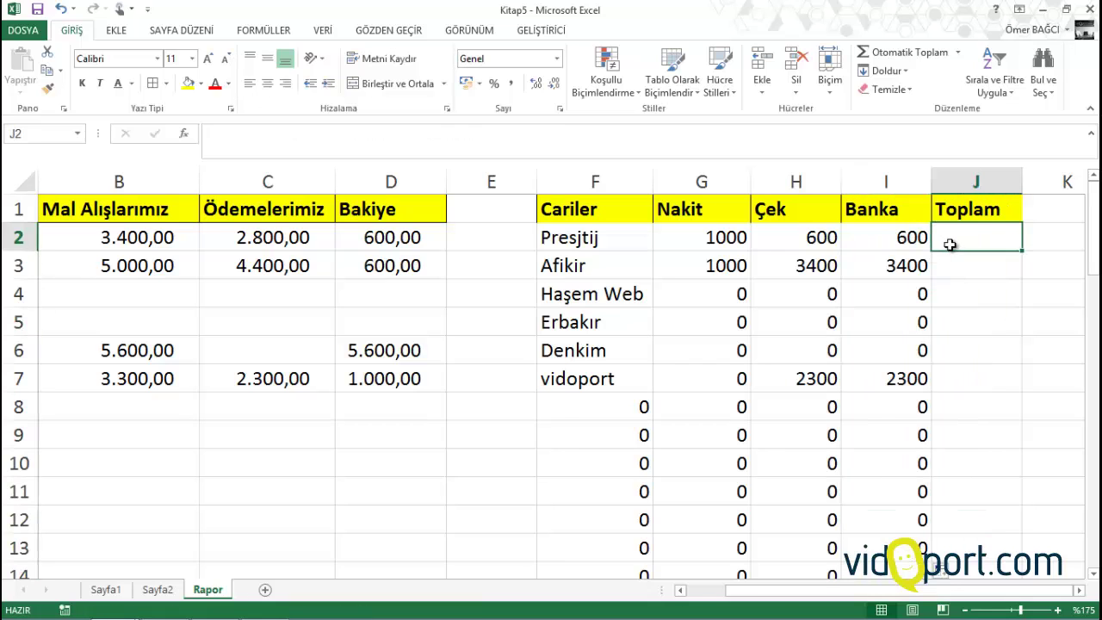
type("=topla(")
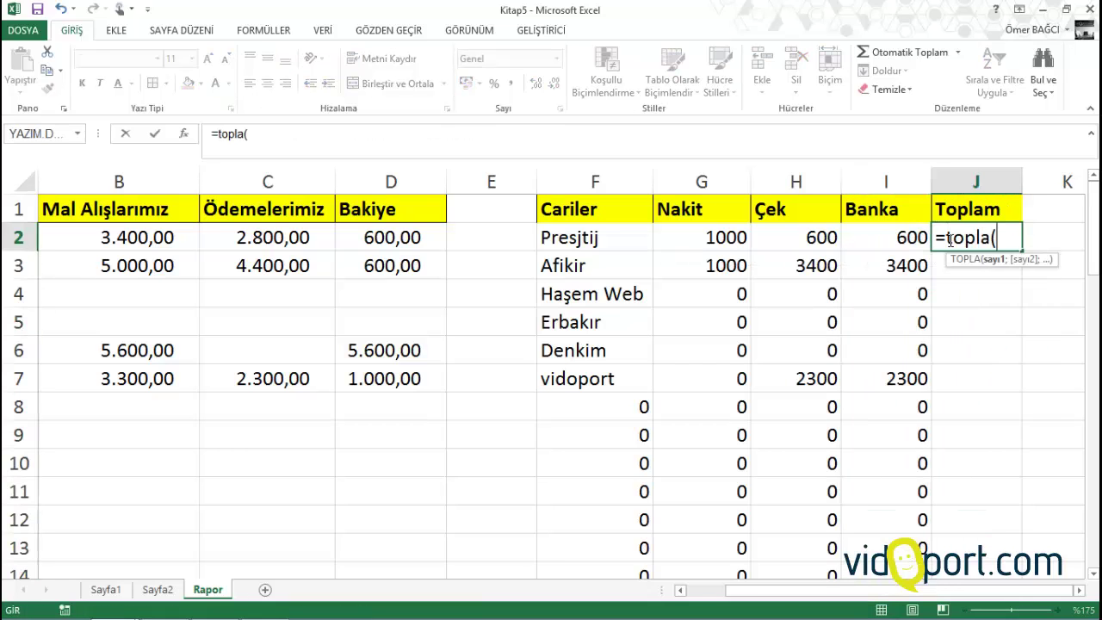
left_click_drag(724, 240, 872, 246)
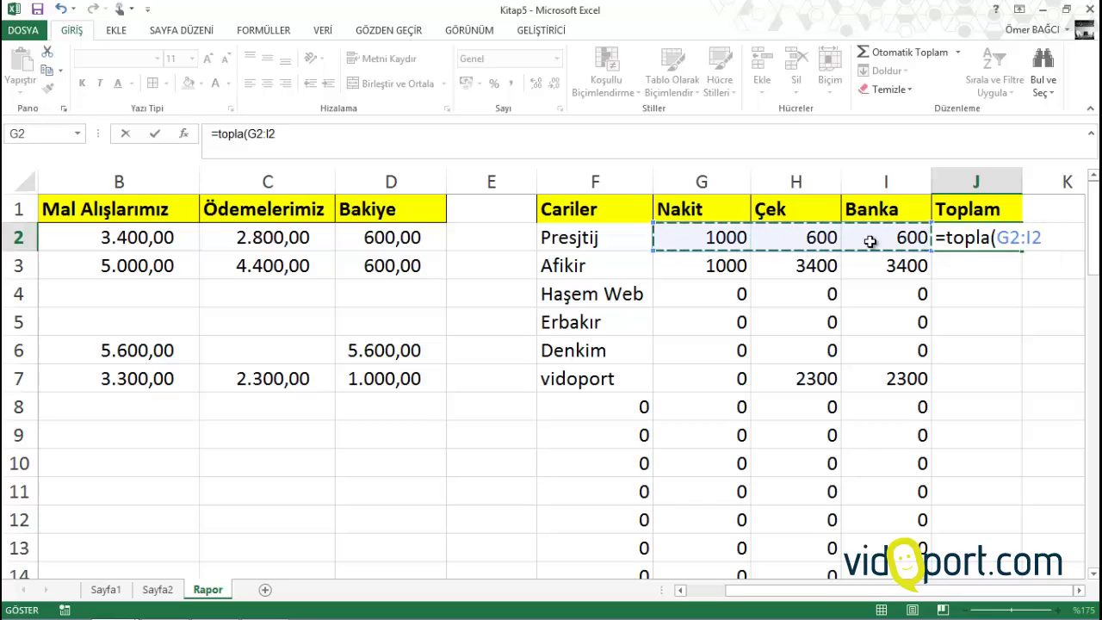
key("Return")
left_click(979, 239)
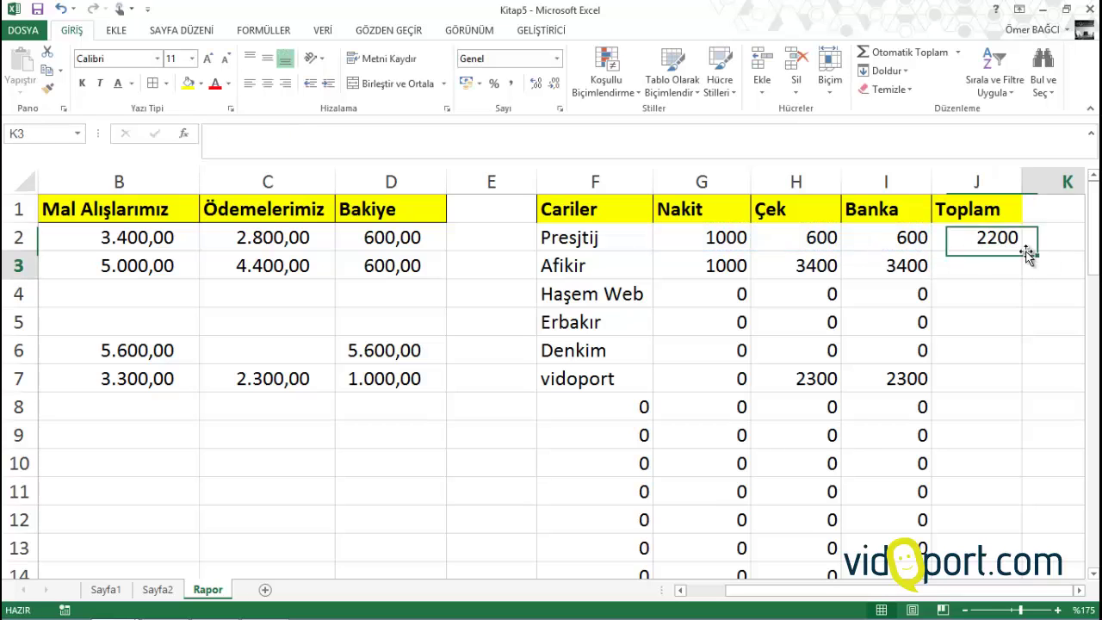
left_click(1014, 240)
double_click(1023, 250)
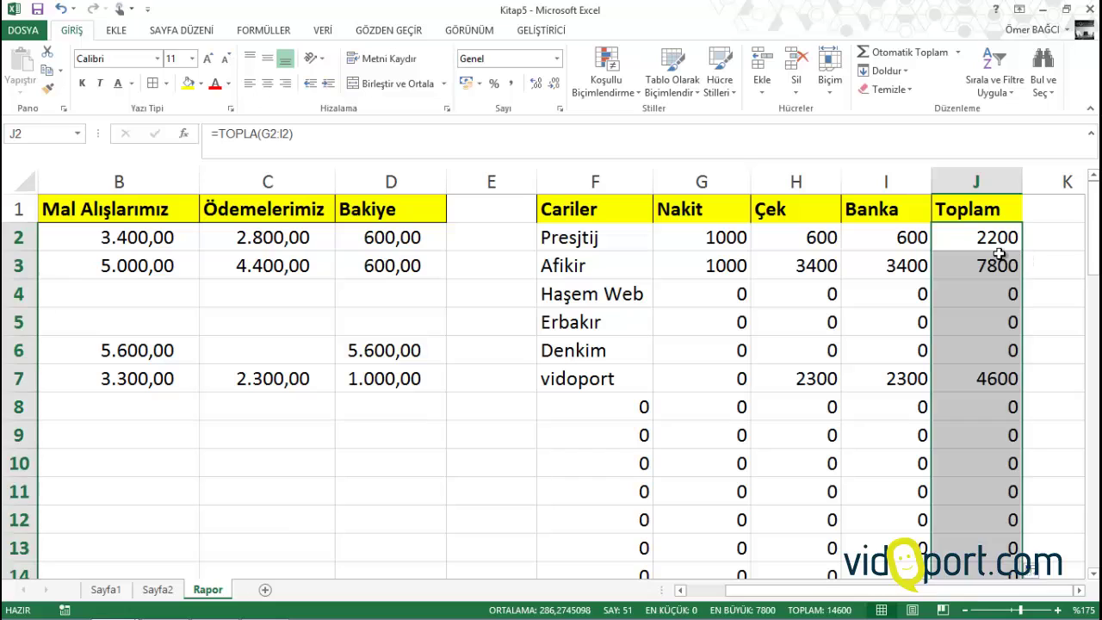
left_click(990, 260)
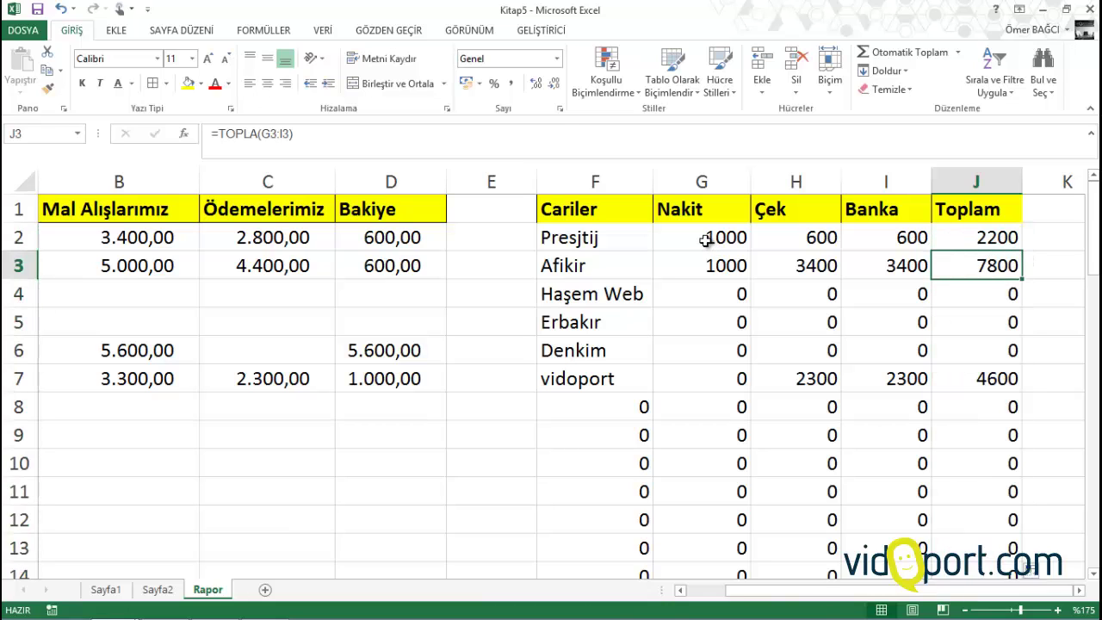
left_click_drag(706, 241, 799, 284)
mouse_move(584, 239)
left_mouse_down()
mouse_move(932, 330)
mouse_move(956, 456)
left_mouse_up()
- Extend the selection to the table's last row and add an Equal To 0 rule with white font
key("ctrl+shift+Down")
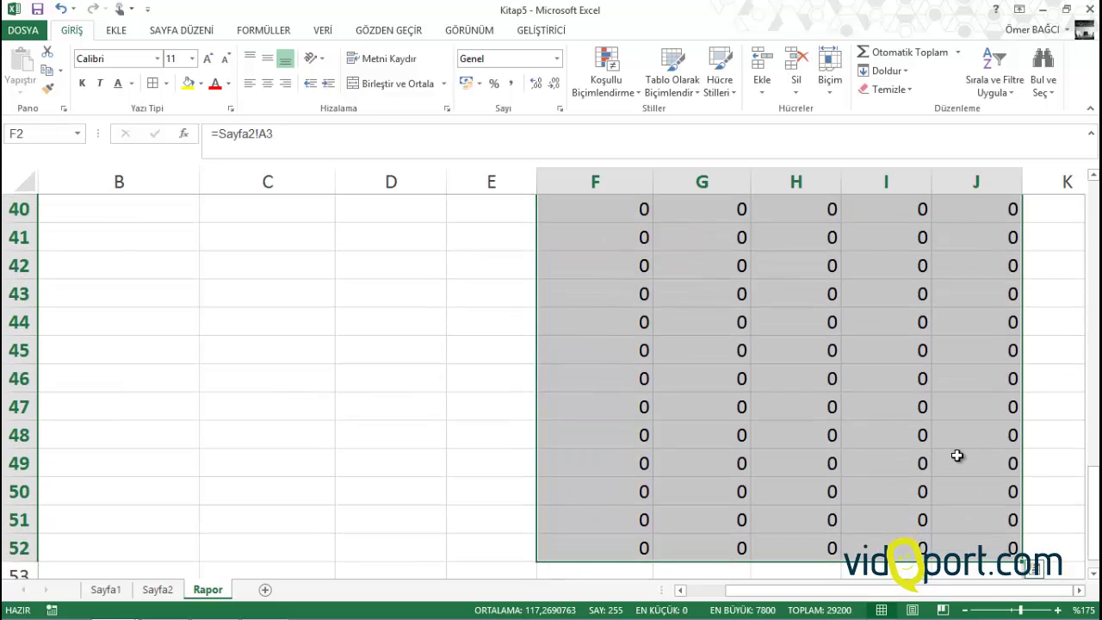
left_click(607, 76)
mouse_move(659, 118)
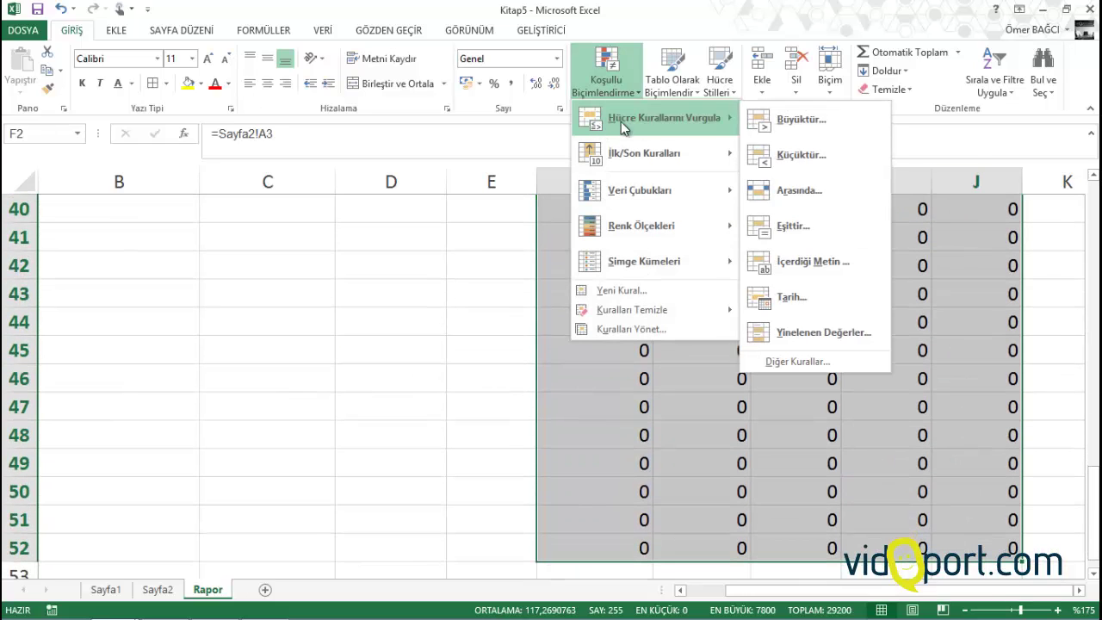
left_click(792, 227)
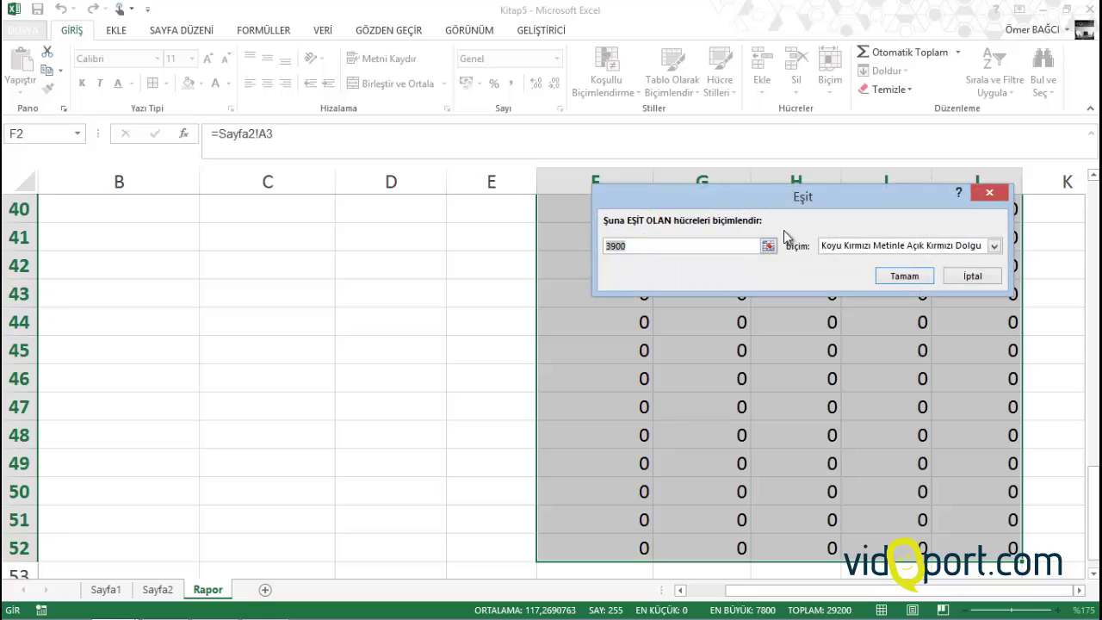
type("0")
left_click(828, 247)
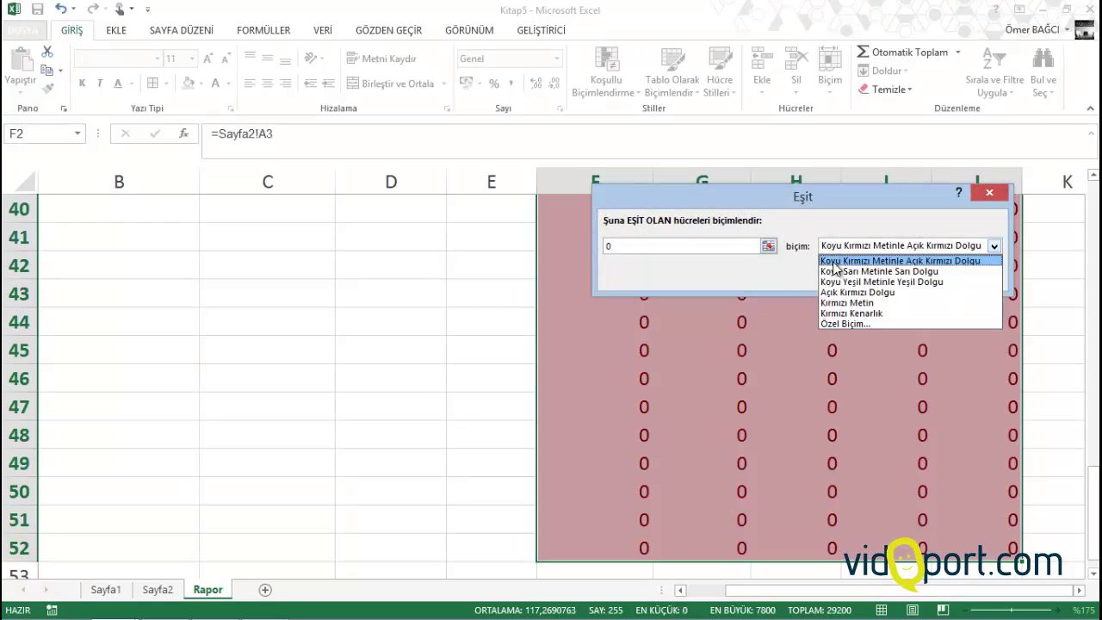
left_click(837, 326)
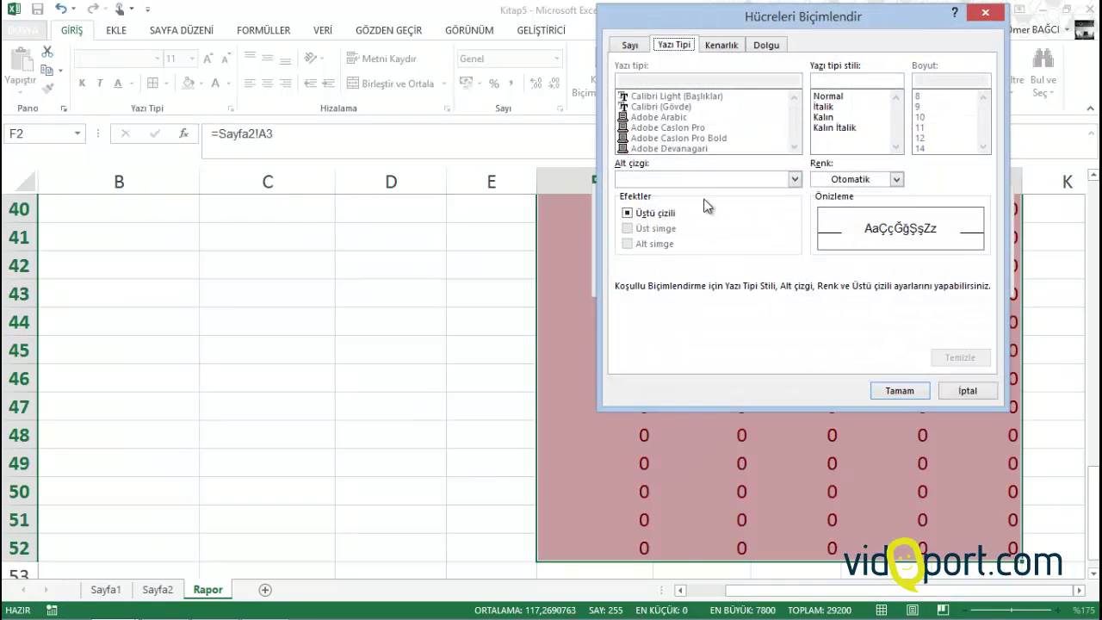
left_click(896, 179)
left_click(830, 235)
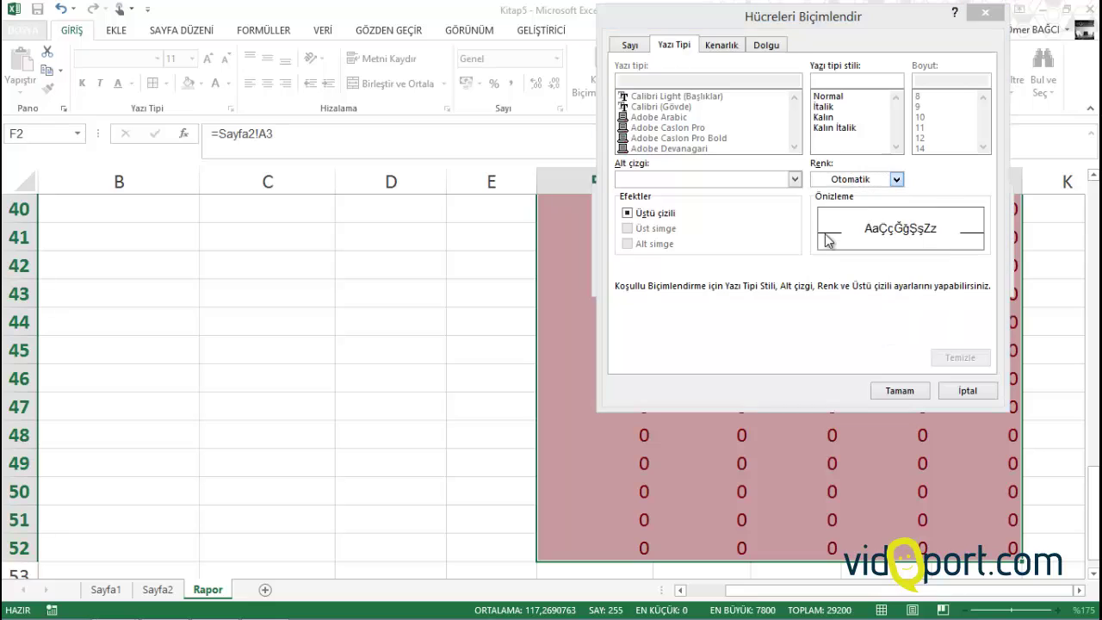
left_click(900, 389)
left_click(906, 274)
left_click(763, 315)
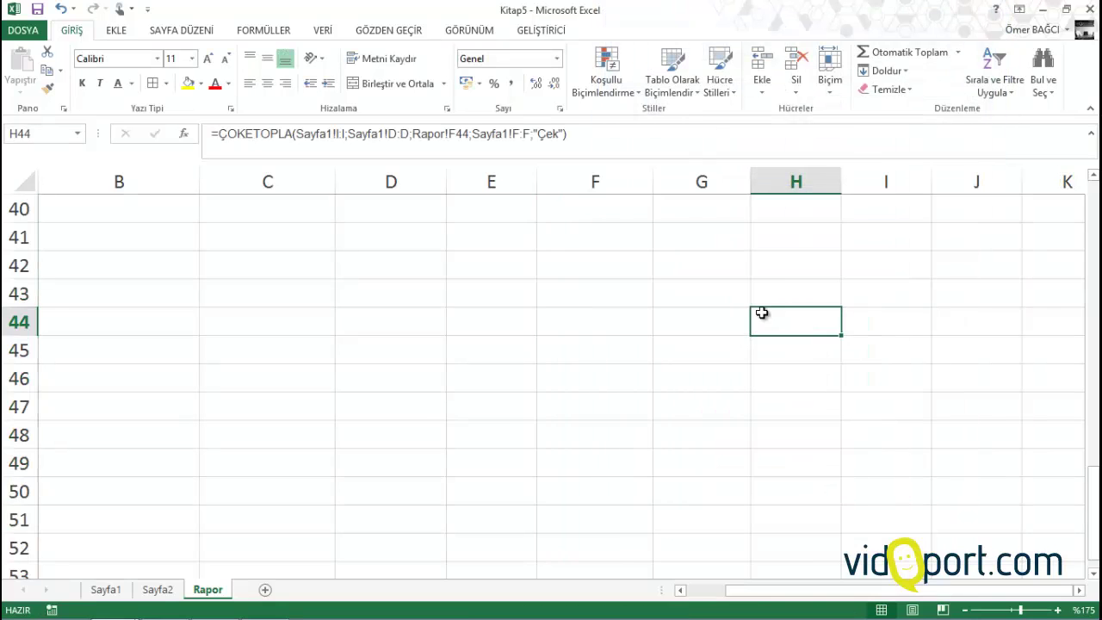
scroll(763, 316, "up", 9)
- Apply the Finansal (Comma Style) format to G2:J7 and autofit column G
scroll(762, 313, "up", 4)
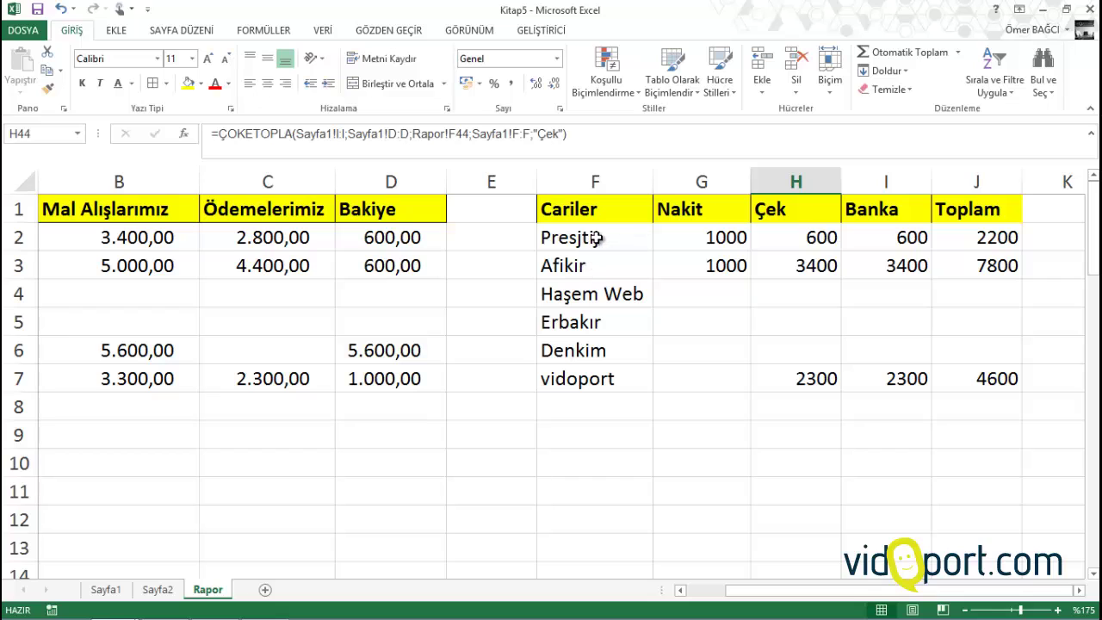
left_click_drag(682, 237, 984, 378)
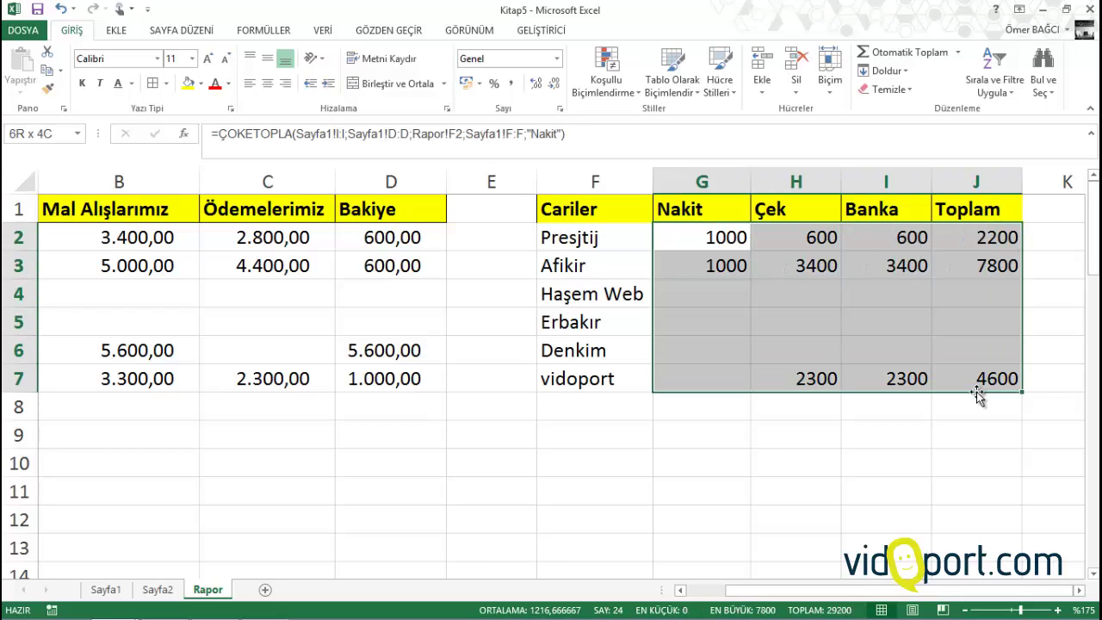
left_click(512, 83)
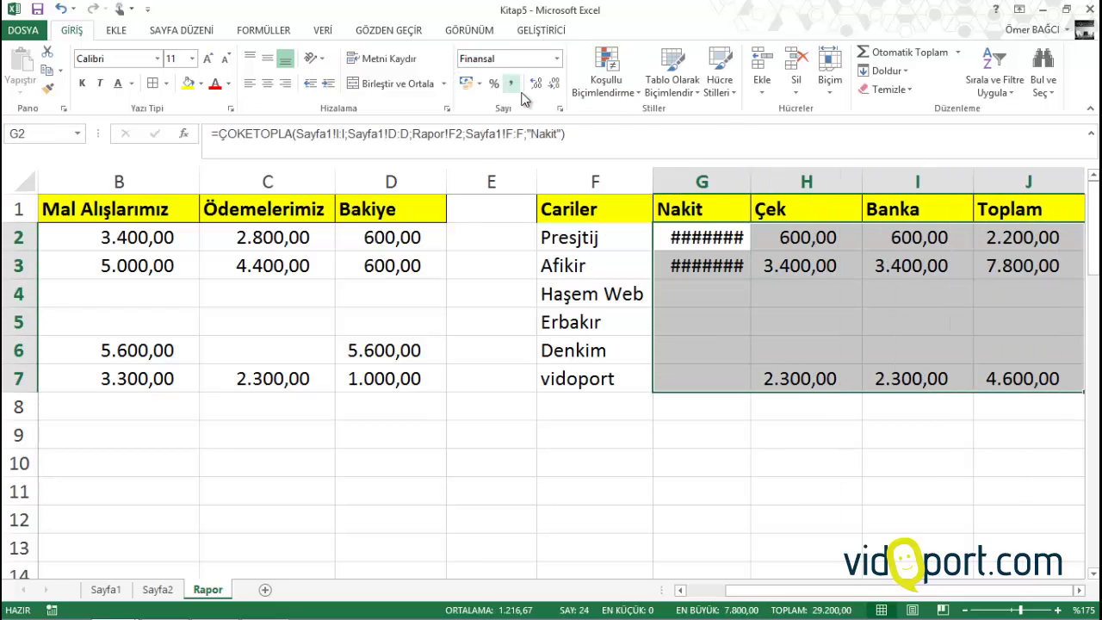
double_click(756, 177)
left_click(491, 301)
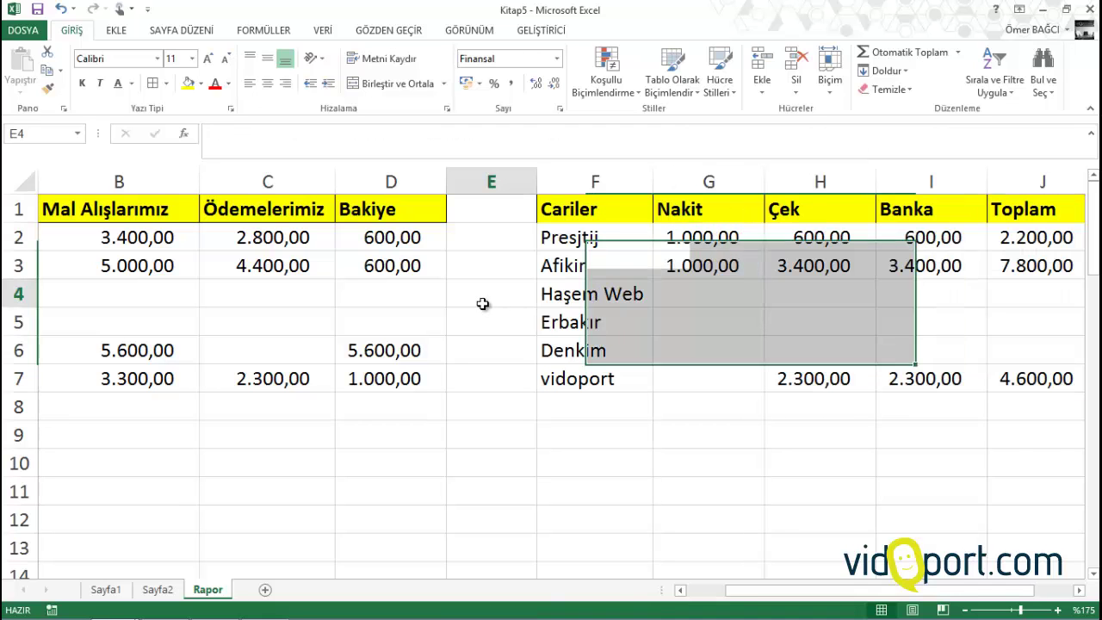
scroll(267, 267, "down", 1)
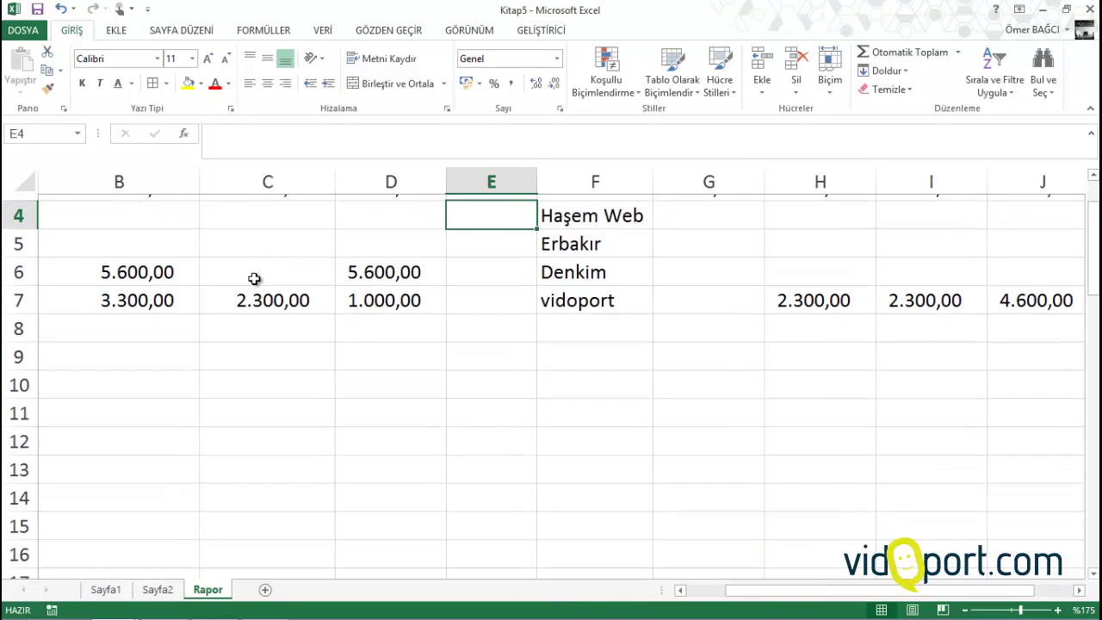
scroll(255, 278, "down", 2, "ctrl")
scroll(149, 252, "up", 1)
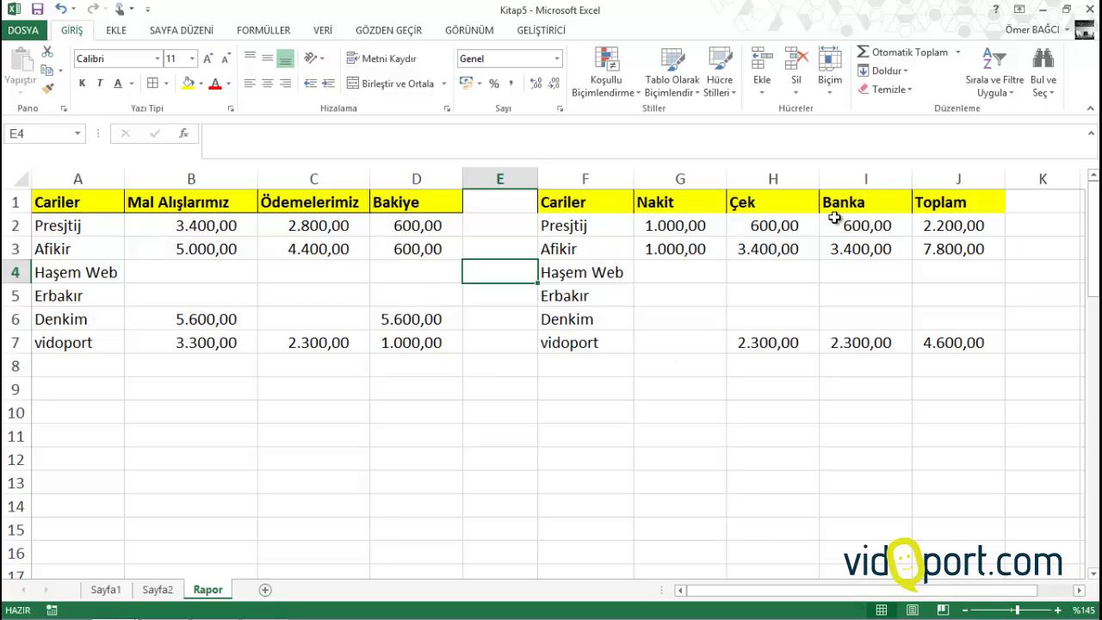
left_click(968, 331)
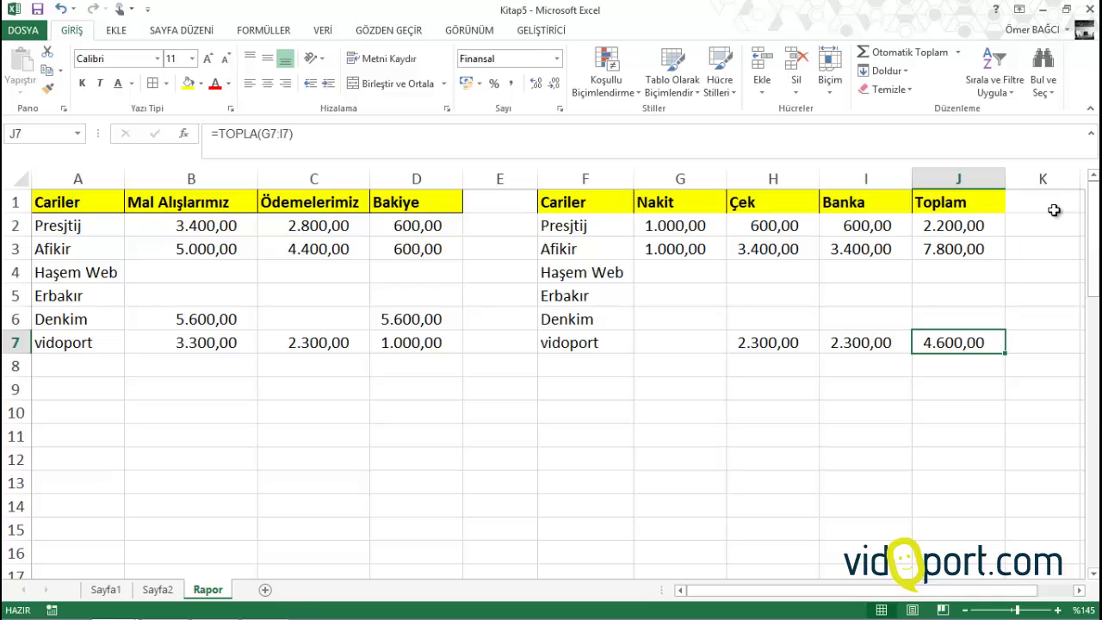
left_click(205, 235)
left_click_drag(1056, 205, 1054, 303)
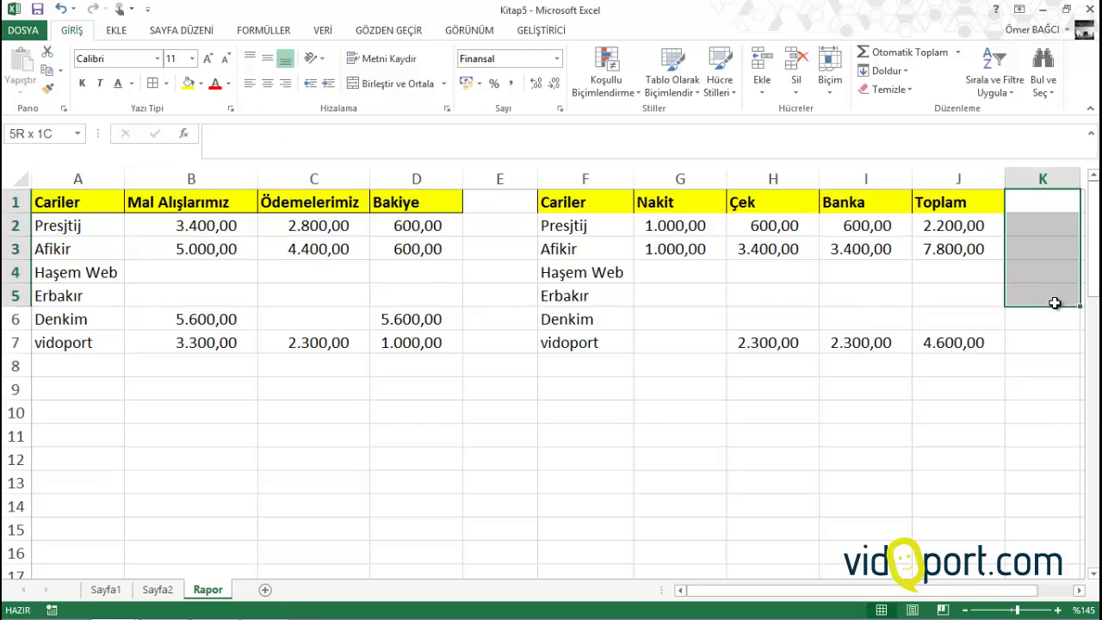
left_click(610, 249)
left_click_drag(226, 227, 225, 287)
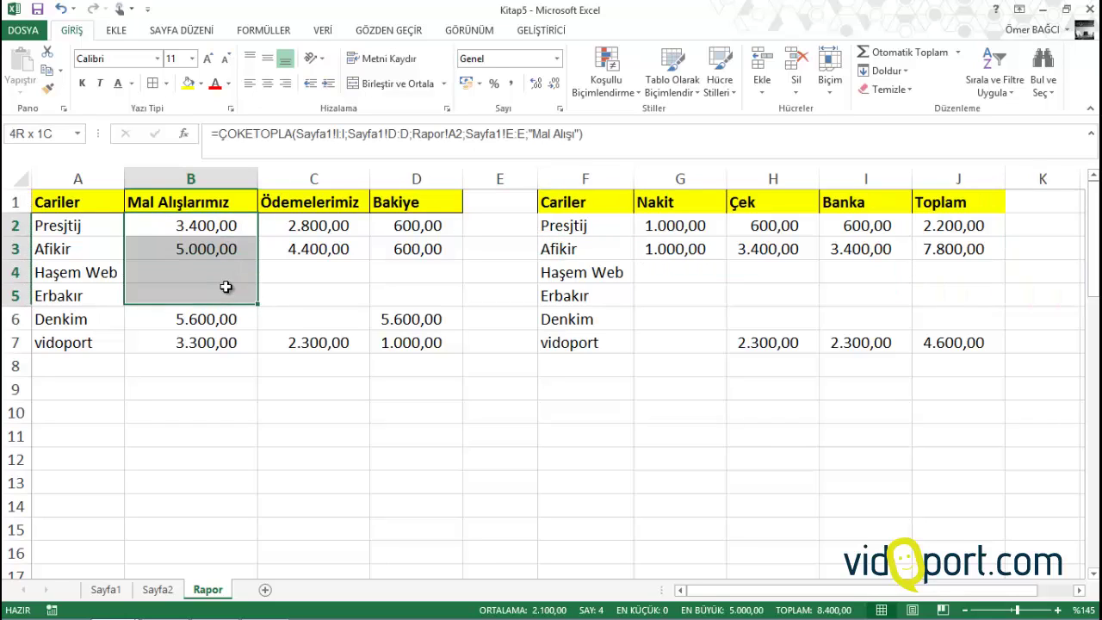